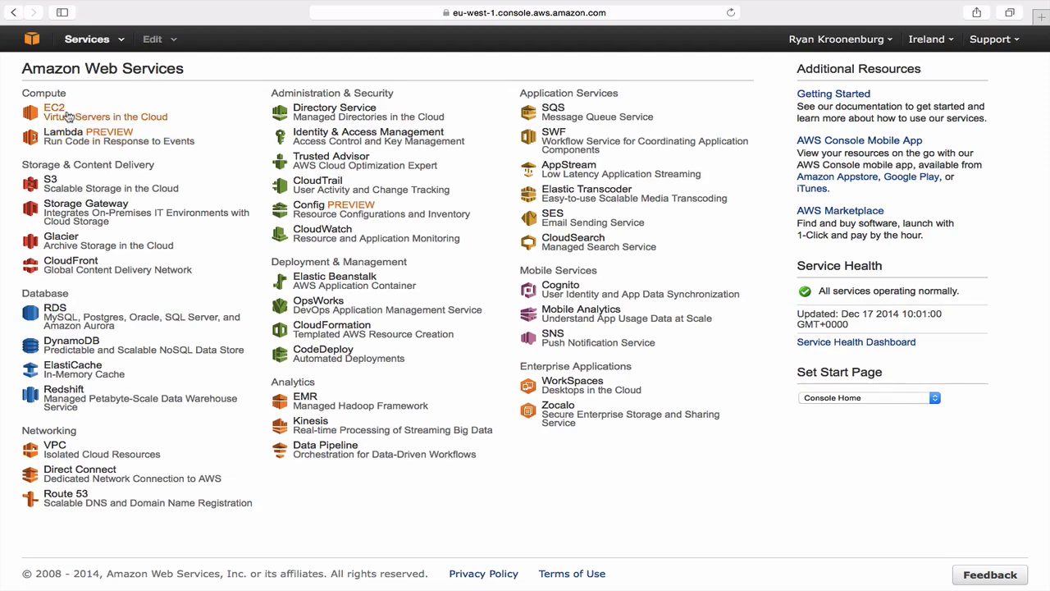
Open the EC2 service, start launching a new instance and limit the machine images to free tier only.
{"action": "left_click", "coordinate": [69, 117]}
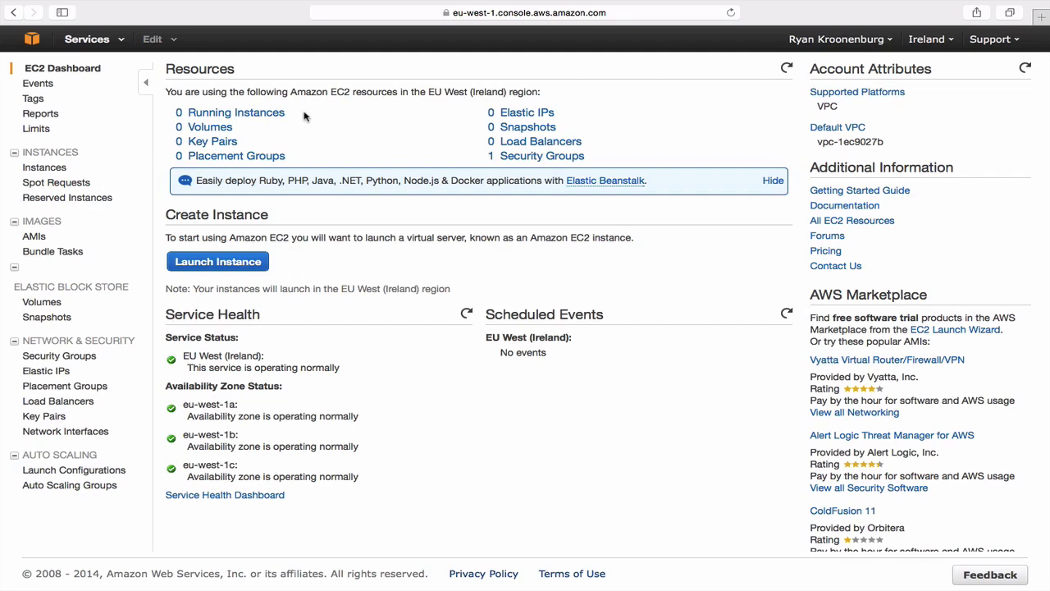
{"action": "left_click", "coordinate": [242, 270]}
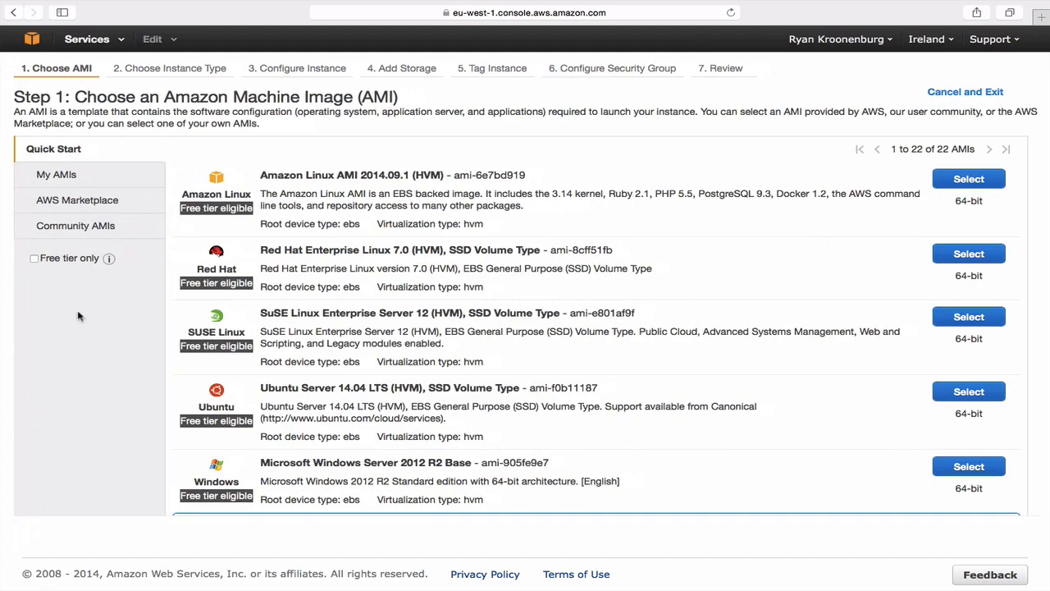
{"action": "scroll", "coordinate": [286, 161], "scroll_direction": "down", "scroll_amount": 3}
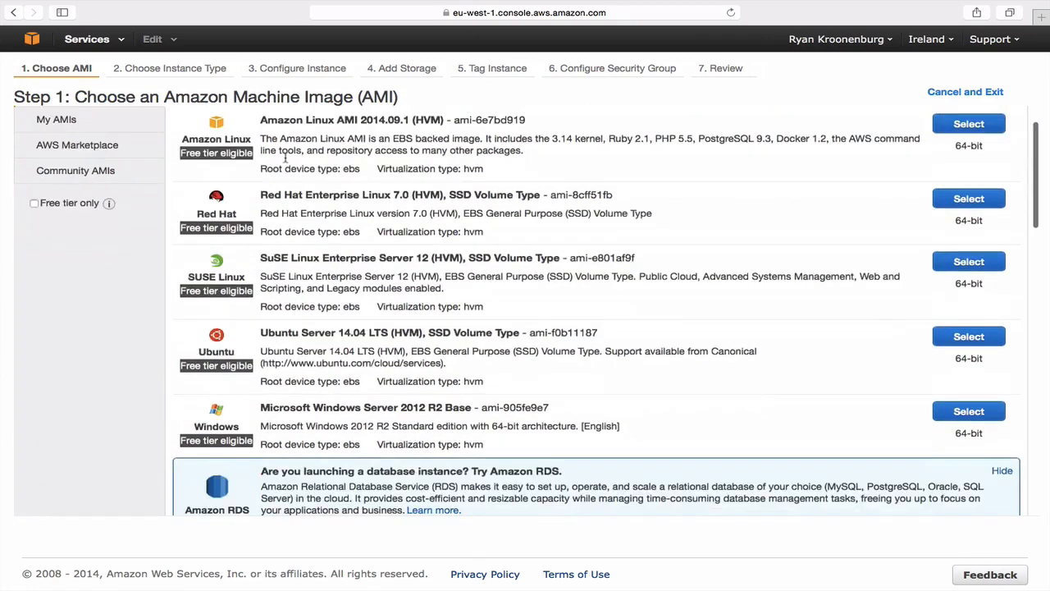
{"action": "scroll", "coordinate": [246, 177], "scroll_direction": "up", "scroll_amount": 3}
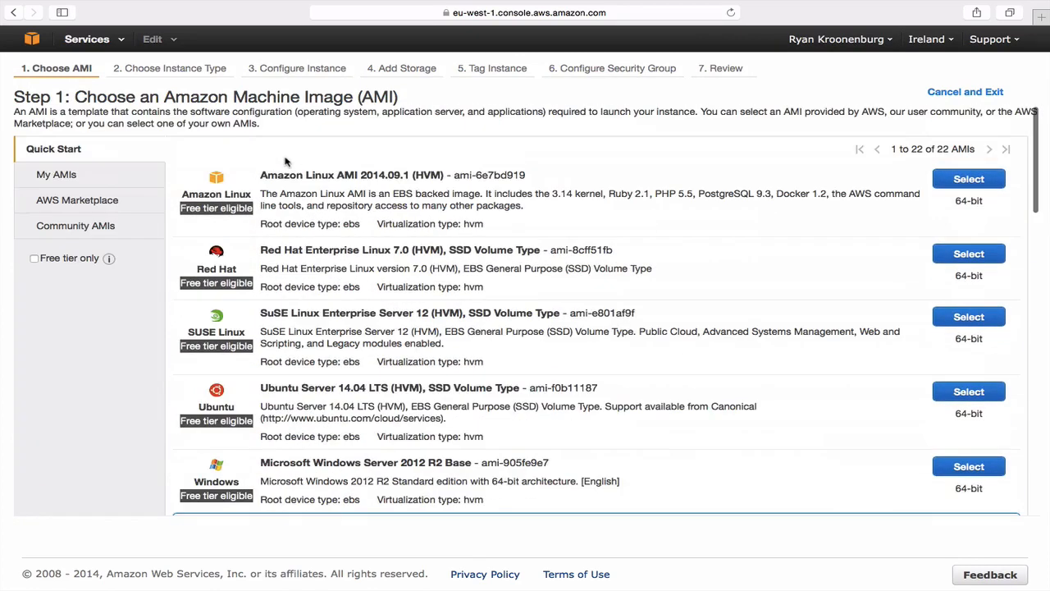
{"action": "left_click", "coordinate": [35, 259]}
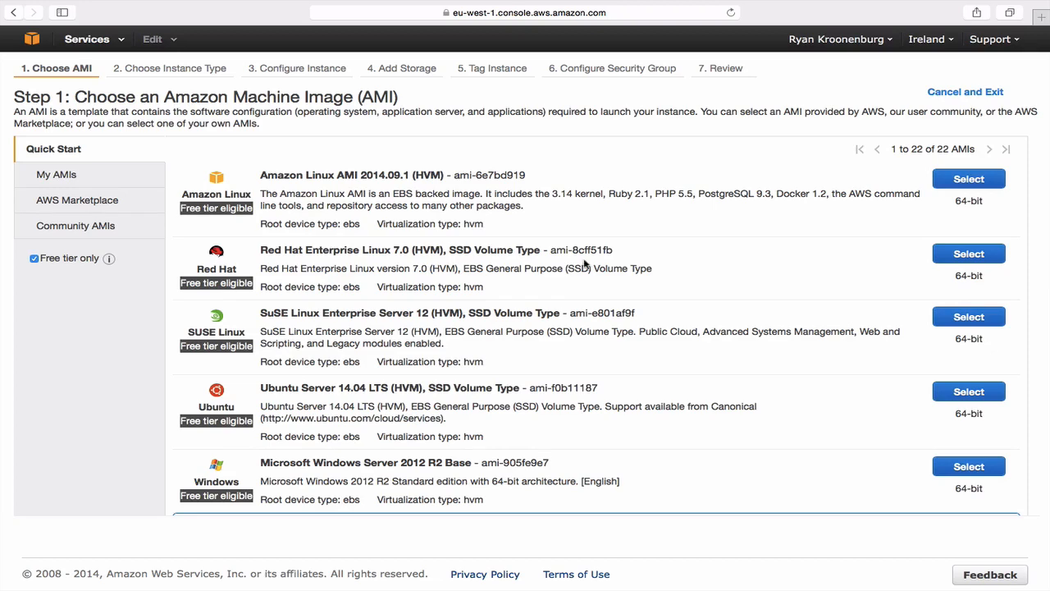
Look through the whole Quick Start list of free-tier machine images, from Linux distributions to Windows Server versions.
{"action": "scroll", "coordinate": [584, 261], "scroll_direction": "down", "scroll_amount": 3}
{"action": "scroll", "coordinate": [584, 261], "scroll_direction": "up", "scroll_amount": 3}
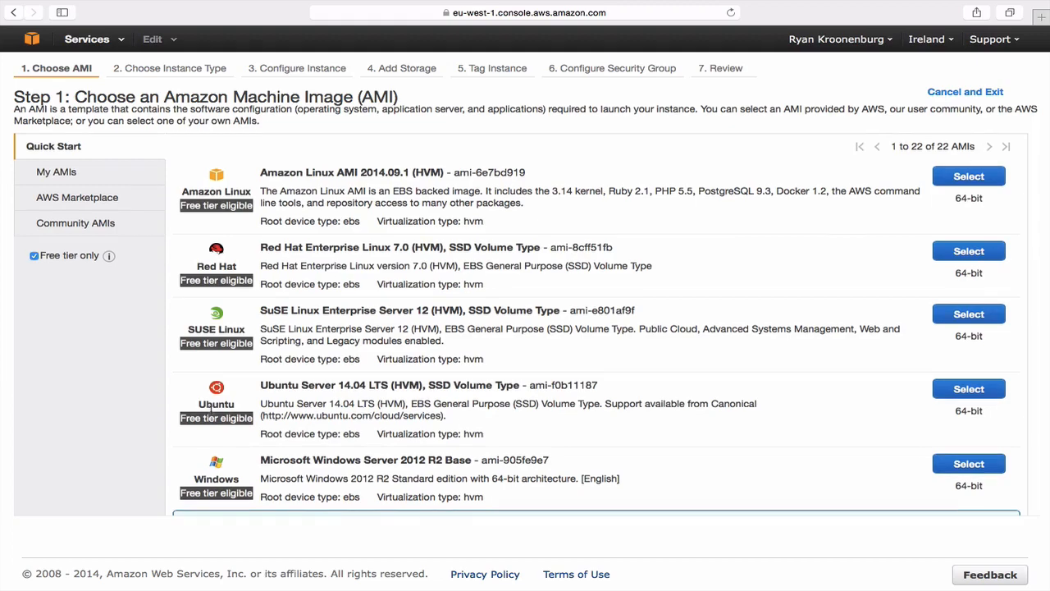
{"action": "scroll", "coordinate": [213, 415], "scroll_direction": "down", "scroll_amount": 2}
{"action": "scroll", "coordinate": [212, 415], "scroll_direction": "down", "scroll_amount": 2}
{"action": "scroll", "coordinate": [213, 366], "scroll_direction": "down", "scroll_amount": 2}
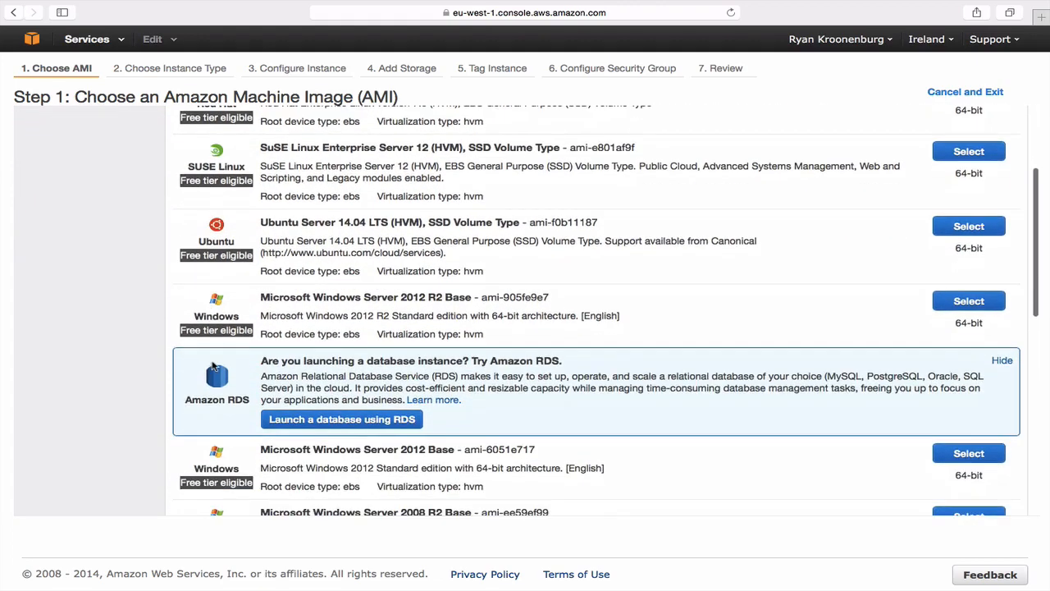
{"action": "scroll", "coordinate": [213, 367], "scroll_direction": "down", "scroll_amount": 2}
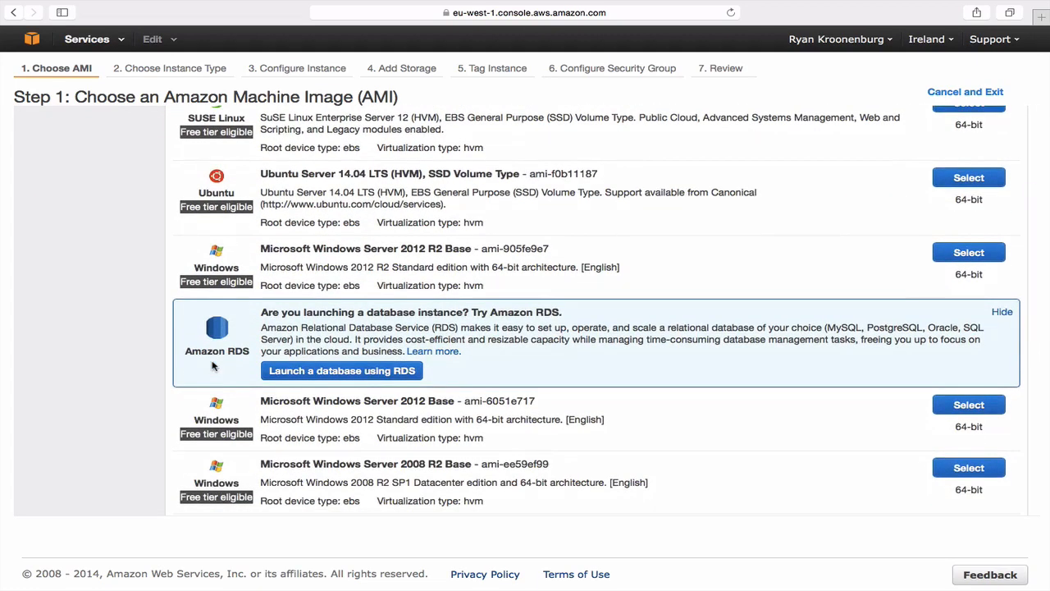
{"action": "scroll", "coordinate": [212, 366], "scroll_direction": "down", "scroll_amount": 1}
{"action": "scroll", "coordinate": [212, 367], "scroll_direction": "down", "scroll_amount": 4}
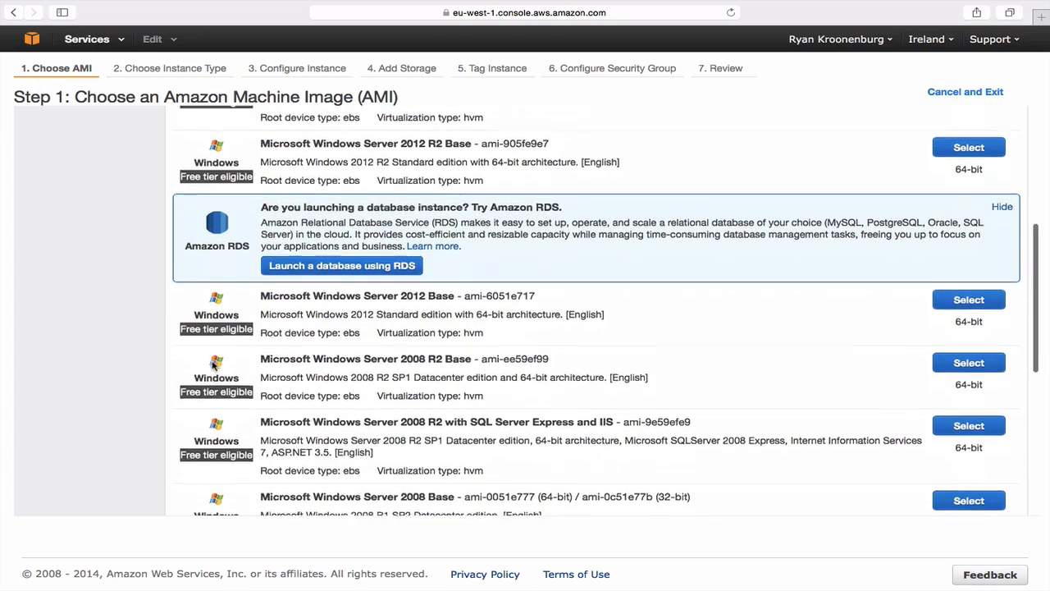
{"action": "scroll", "coordinate": [213, 366], "scroll_direction": "down", "scroll_amount": 10}
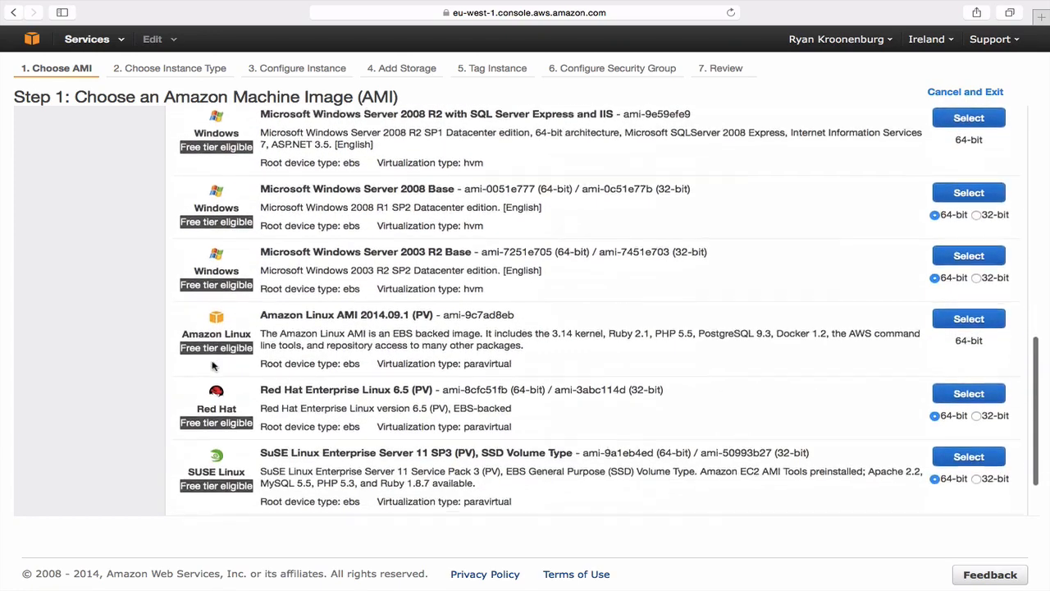
{"action": "scroll", "coordinate": [213, 367], "scroll_direction": "down", "scroll_amount": 1}
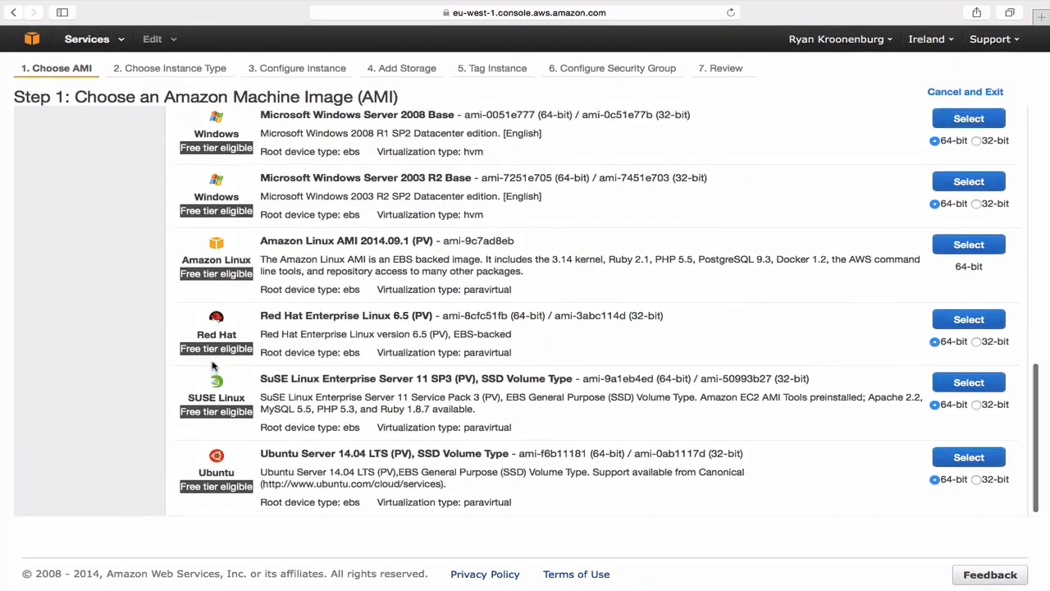
{"action": "scroll", "coordinate": [212, 367], "scroll_direction": "up", "scroll_amount": 20}
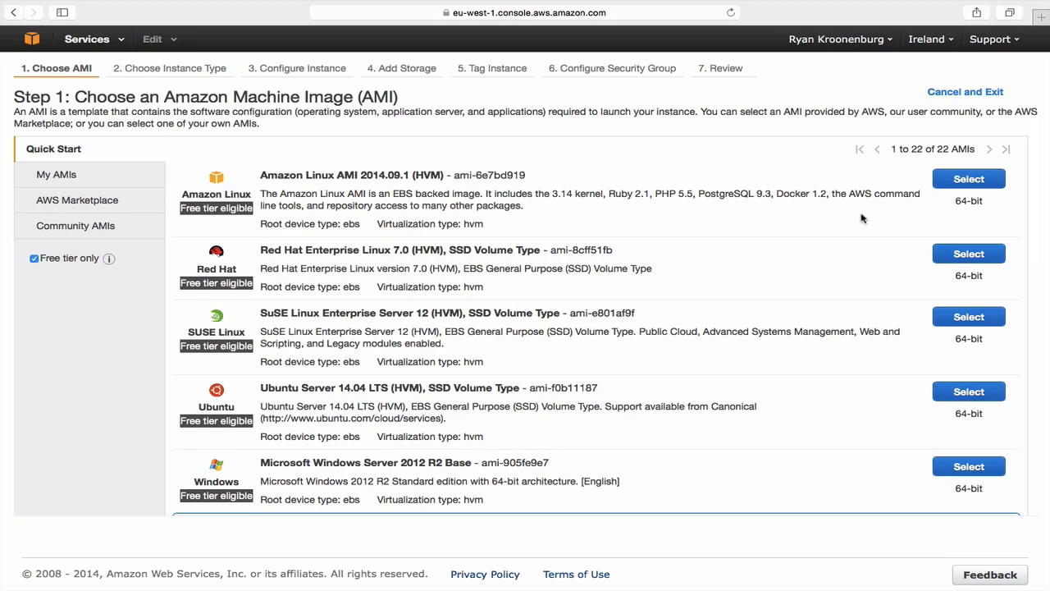
Select the Amazon Linux AMI 2014.09.1 (HVM) and continue to the instance details with the t2.micro type.
{"action": "left_click", "coordinate": [967, 181]}
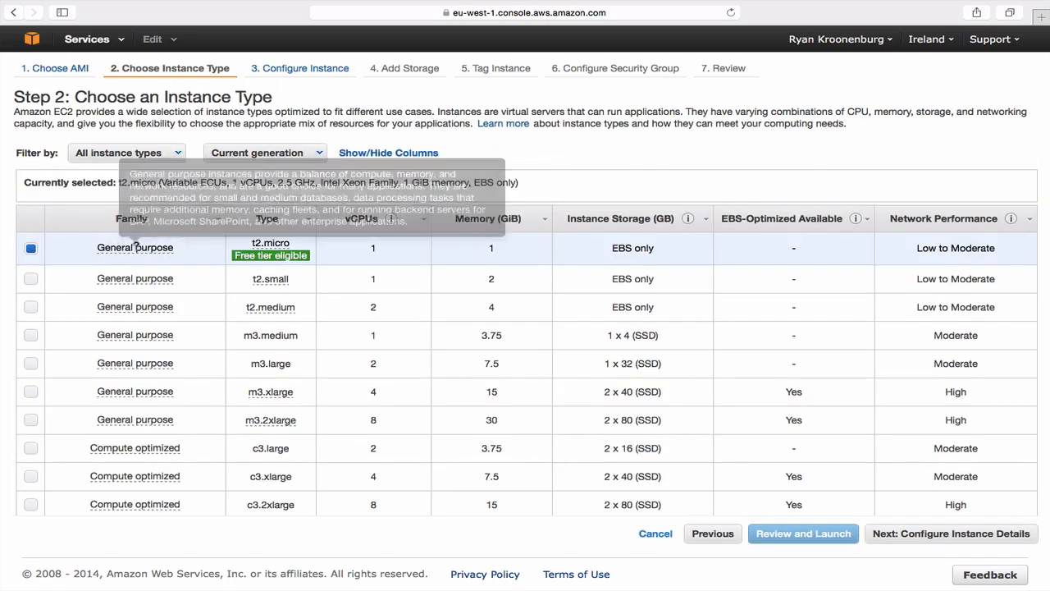
{"action": "mouse_move", "coordinate": [259, 264]}
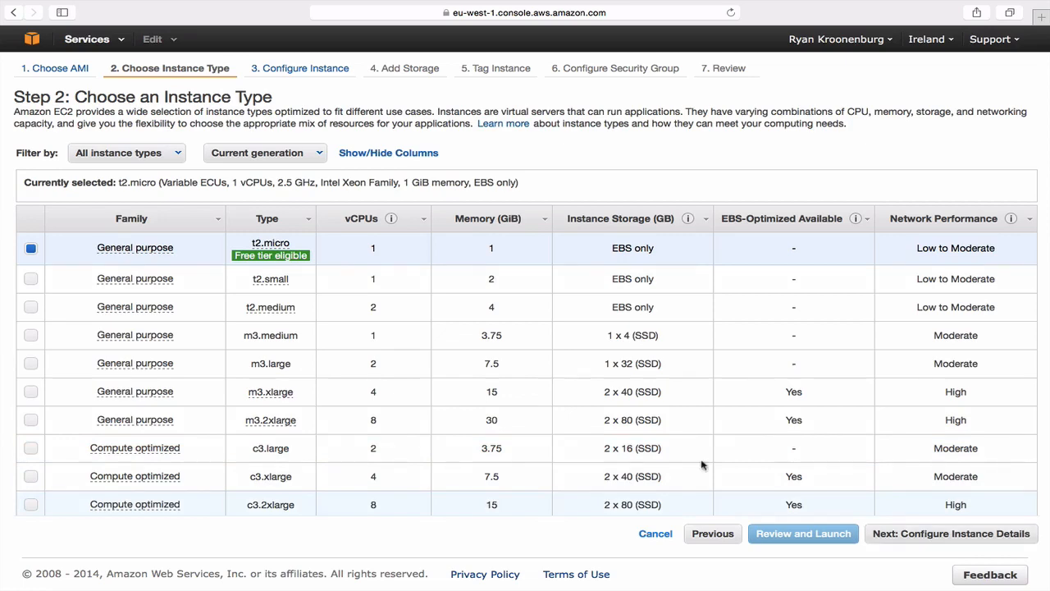
{"action": "left_click", "coordinate": [286, 160]}
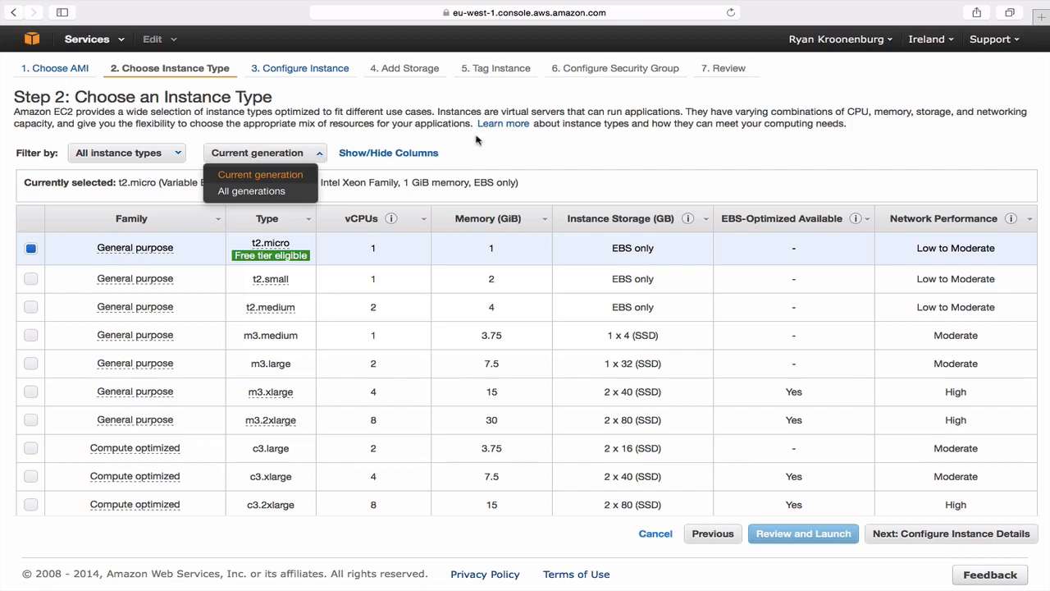
{"action": "left_click", "coordinate": [526, 149]}
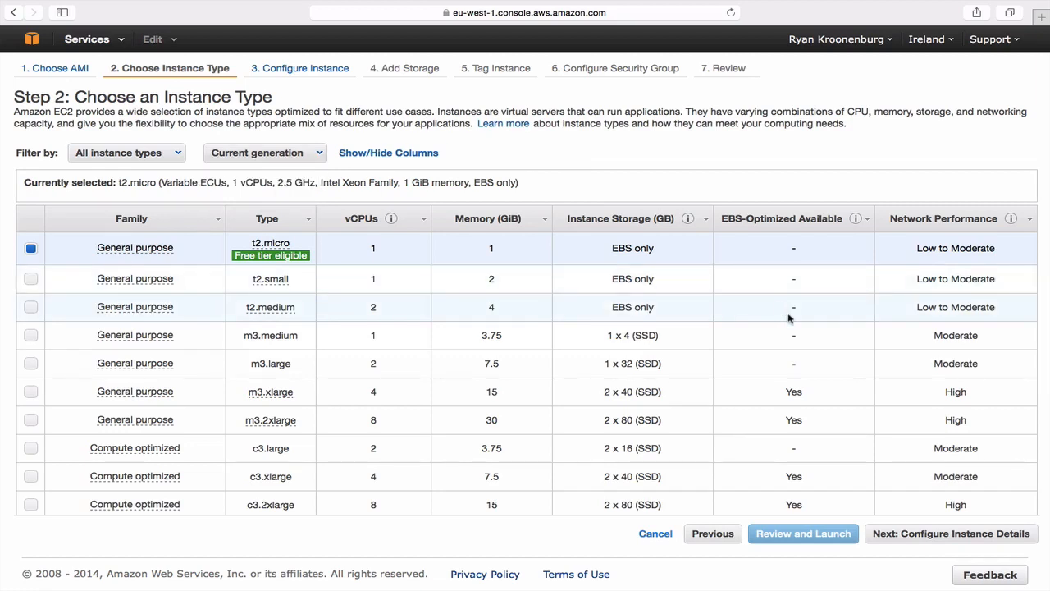
{"action": "left_click", "coordinate": [926, 536]}
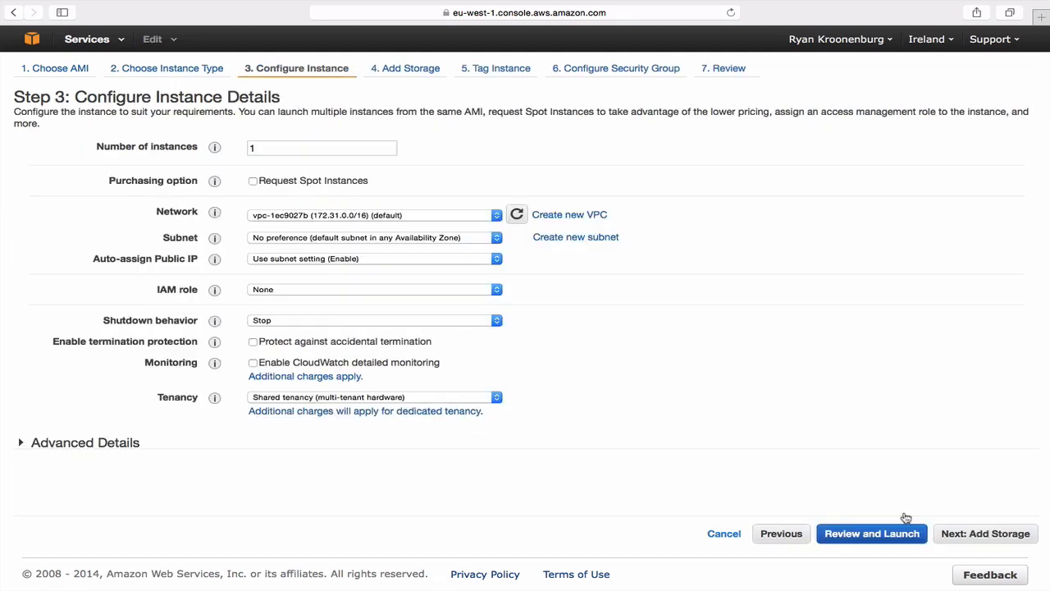
Examine the Spot Instance request options and the choices for subnet and auto-assigned public IP.
{"action": "left_click", "coordinate": [254, 181]}
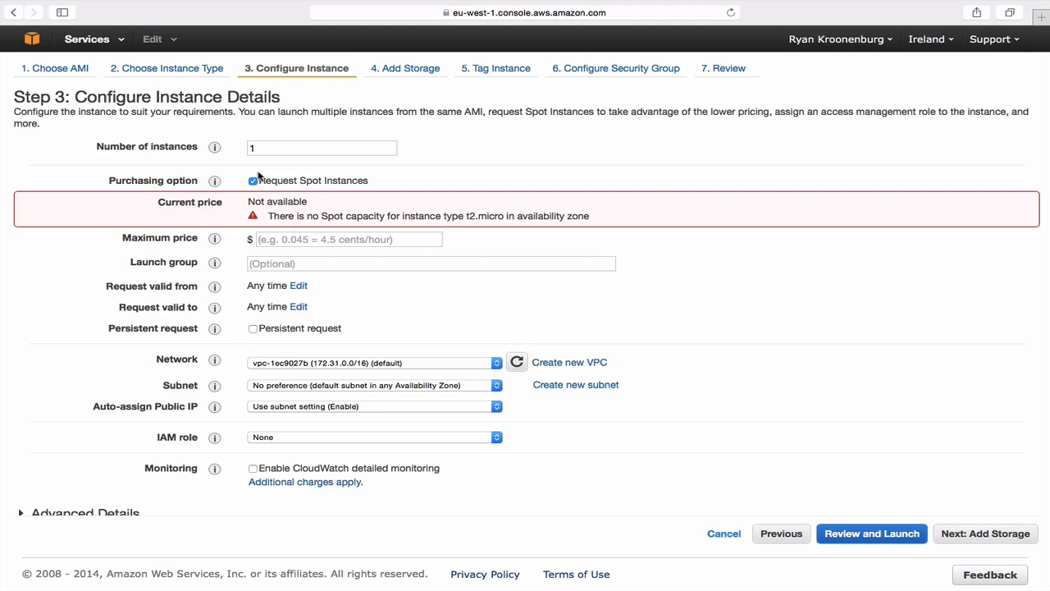
{"action": "left_click", "coordinate": [253, 182]}
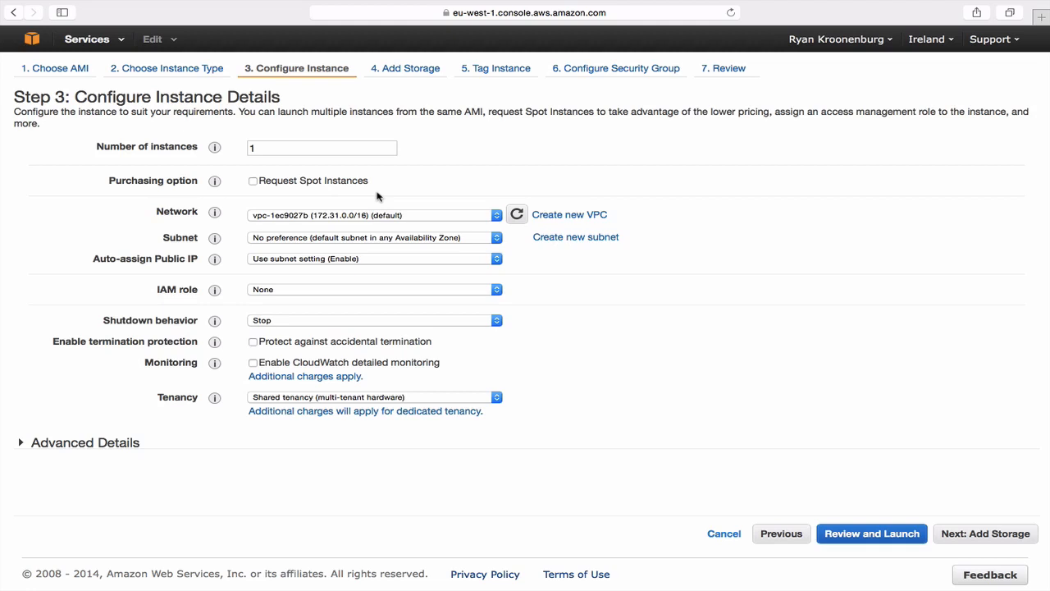
{"action": "left_click", "coordinate": [351, 240]}
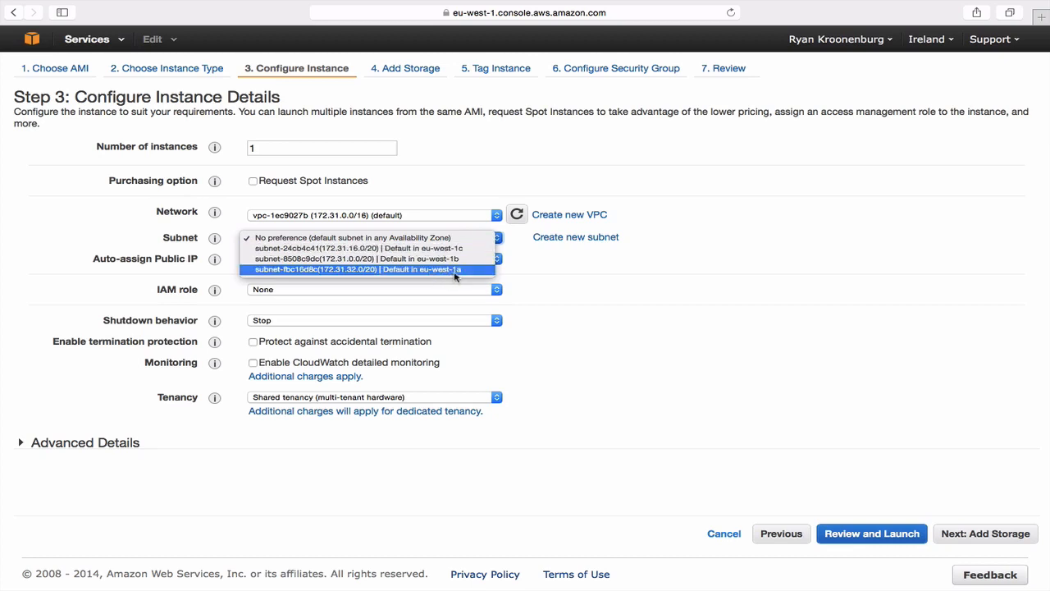
{"action": "left_click", "coordinate": [428, 237]}
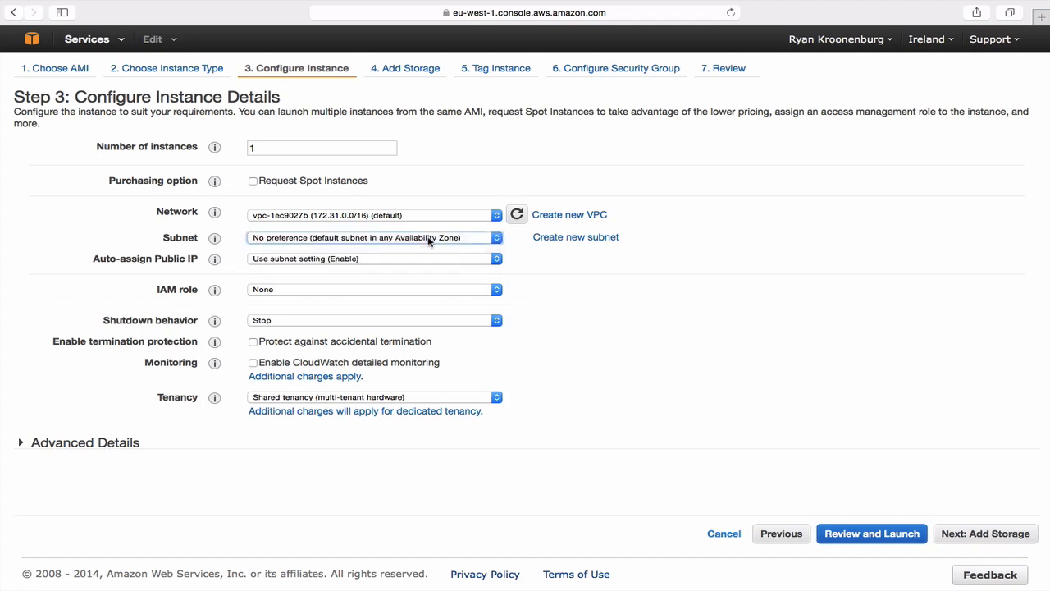
{"action": "left_click", "coordinate": [312, 260]}
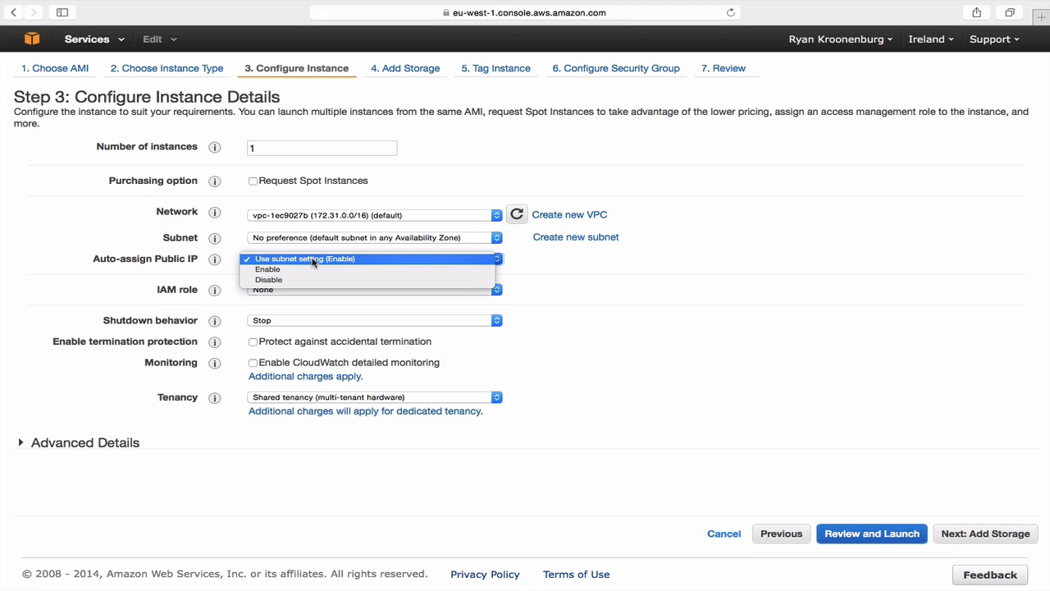
{"action": "left_click", "coordinate": [314, 260]}
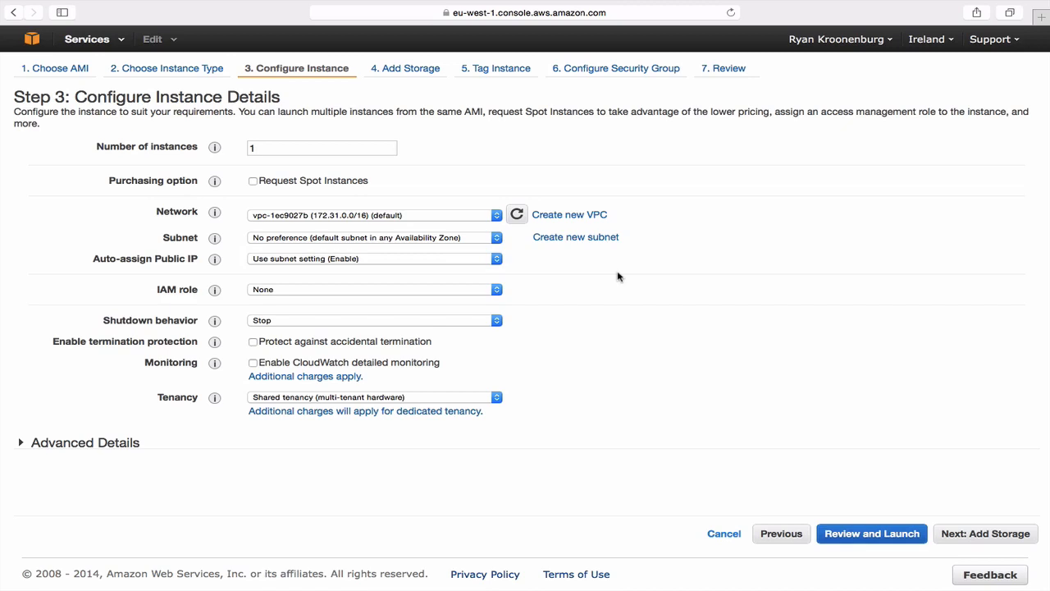
Assign the S3_Access IAM role to the instance and keep Stop as its shutdown behavior.
{"action": "left_click", "coordinate": [348, 291]}
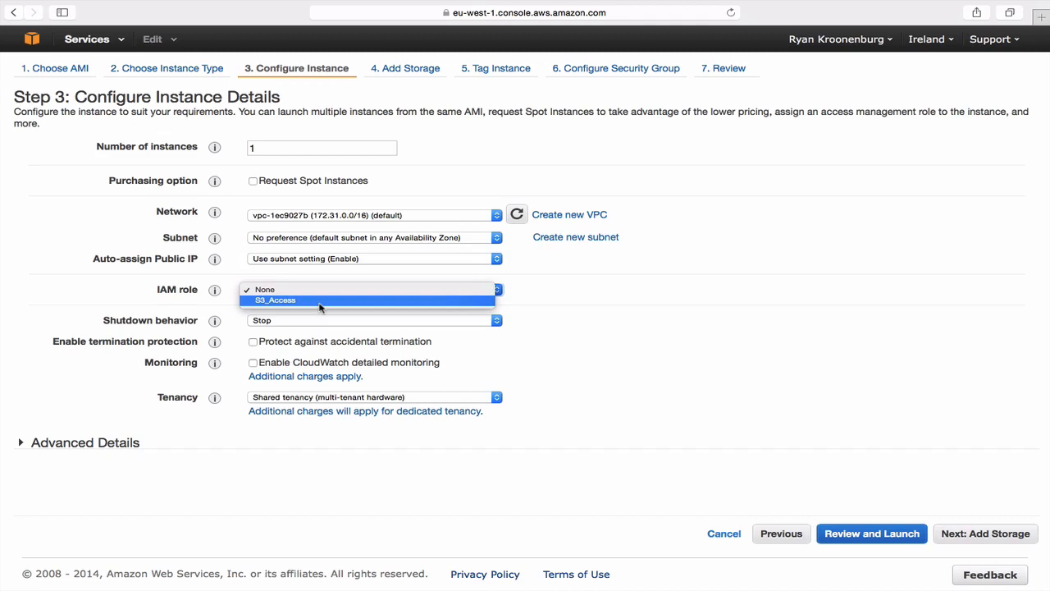
{"action": "left_click", "coordinate": [320, 301]}
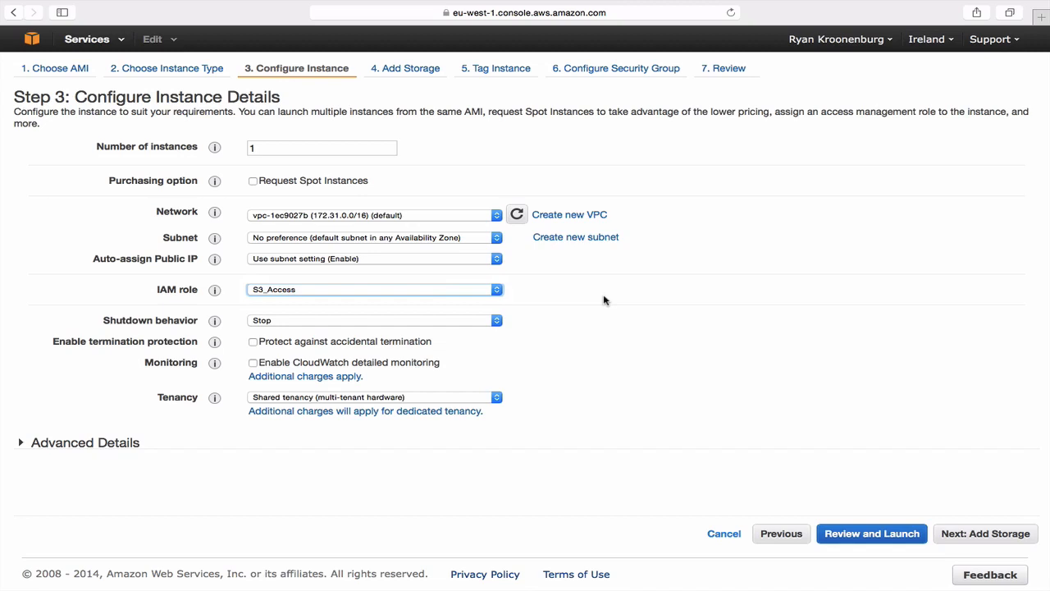
{"action": "left_click", "coordinate": [305, 320]}
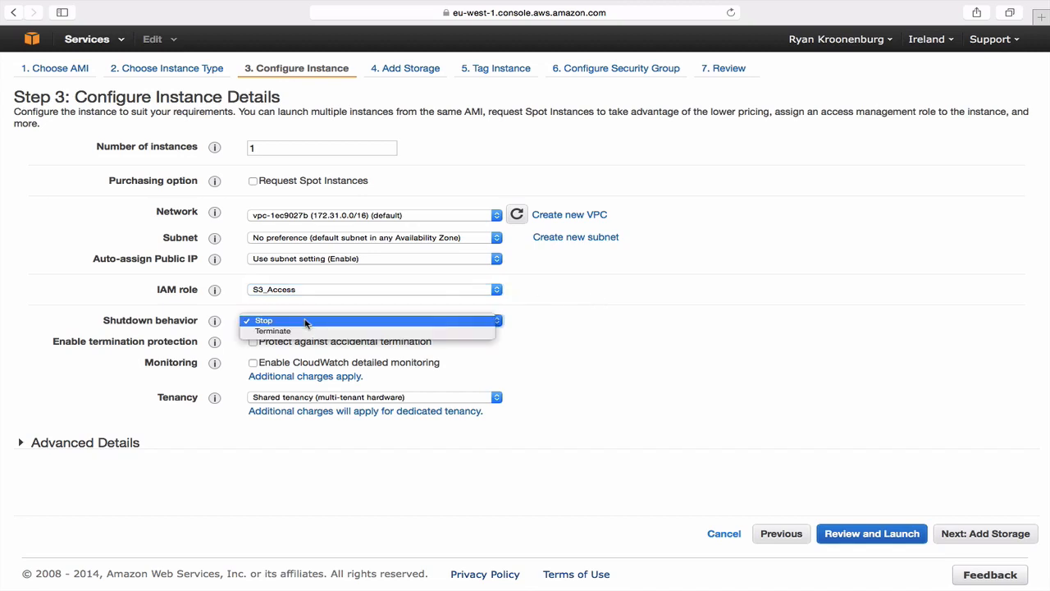
{"action": "left_click", "coordinate": [626, 321]}
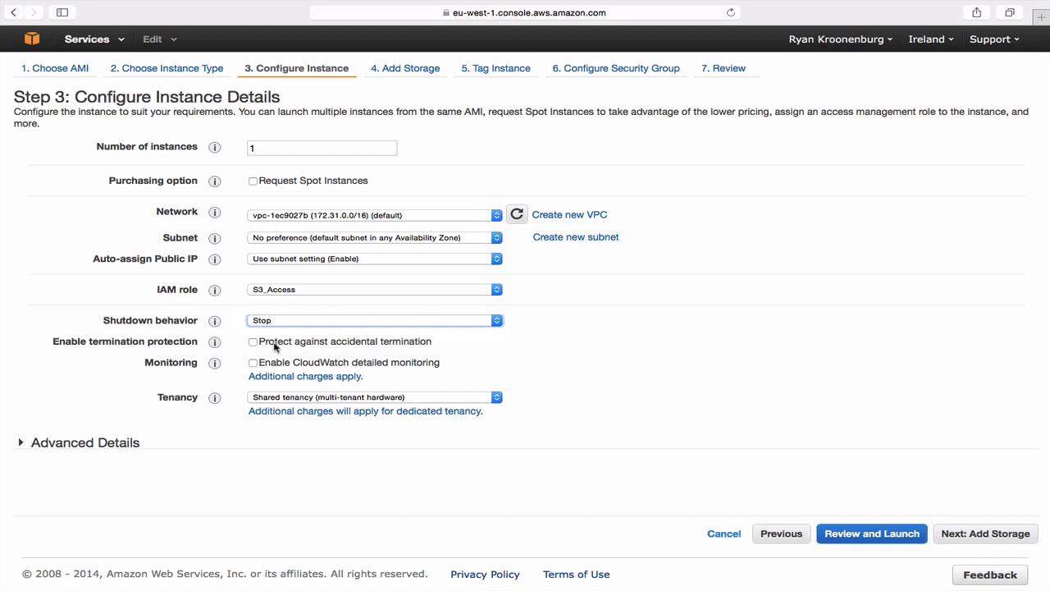
Enable protection against accidental termination and keep shared tenancy (multi-tenant hardware) for the instance.
{"action": "left_click", "coordinate": [274, 345]}
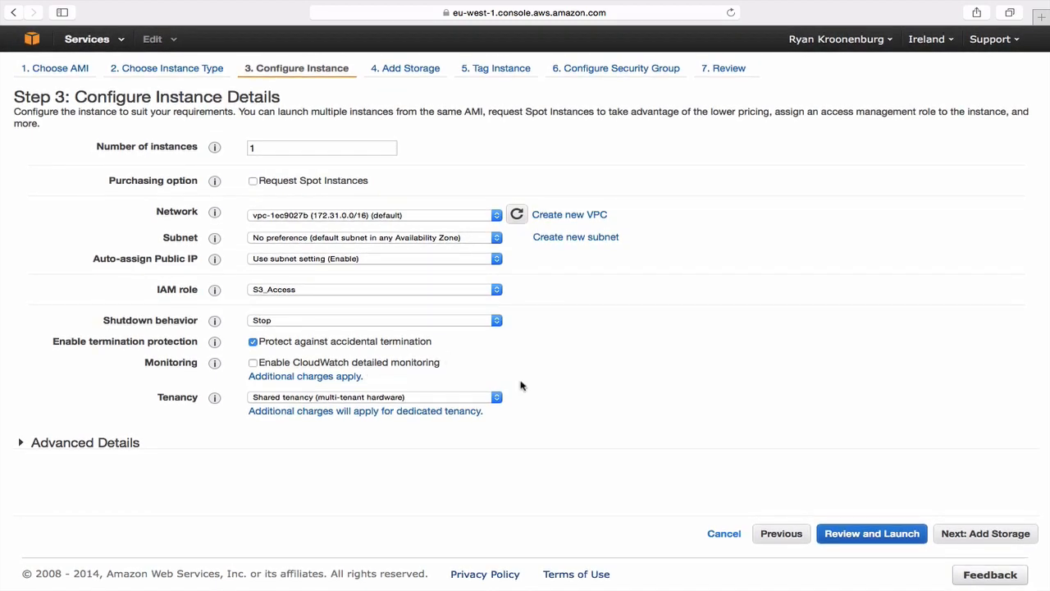
{"action": "left_click", "coordinate": [413, 398]}
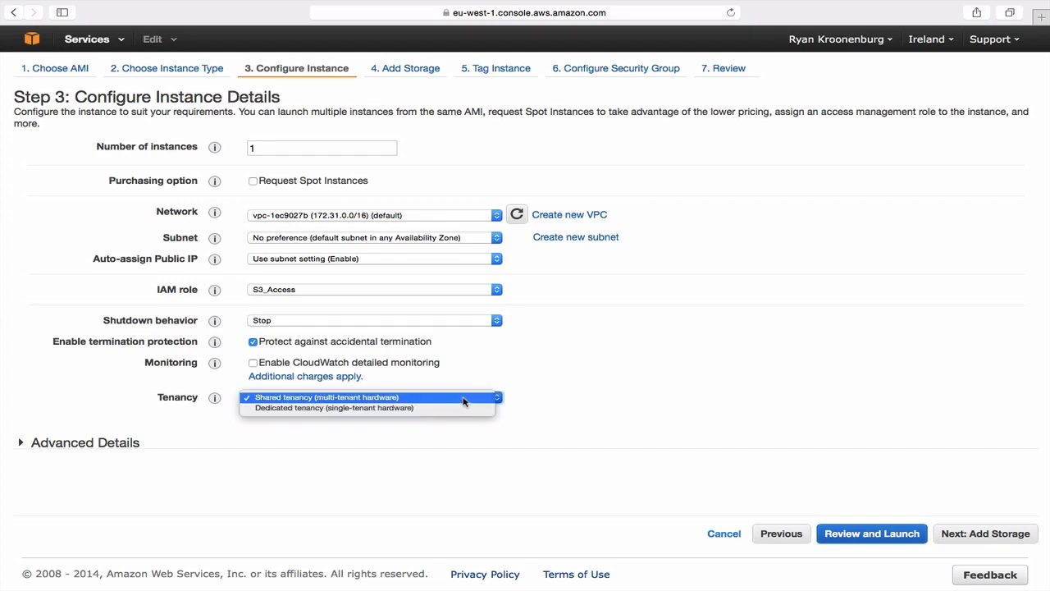
{"action": "left_click", "coordinate": [615, 392]}
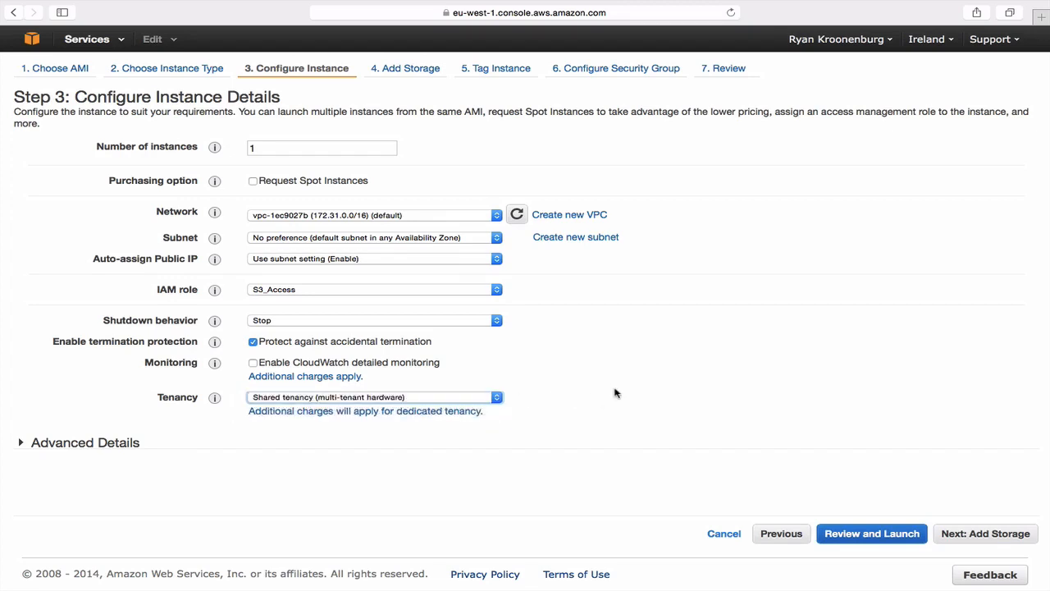
Enter a text user data script in the advanced details with the lines "#!/bin/bash", "yum update -y" and "mkdir acloudguru".
{"action": "scroll", "coordinate": [596, 411], "scroll_direction": "down", "scroll_amount": 1}
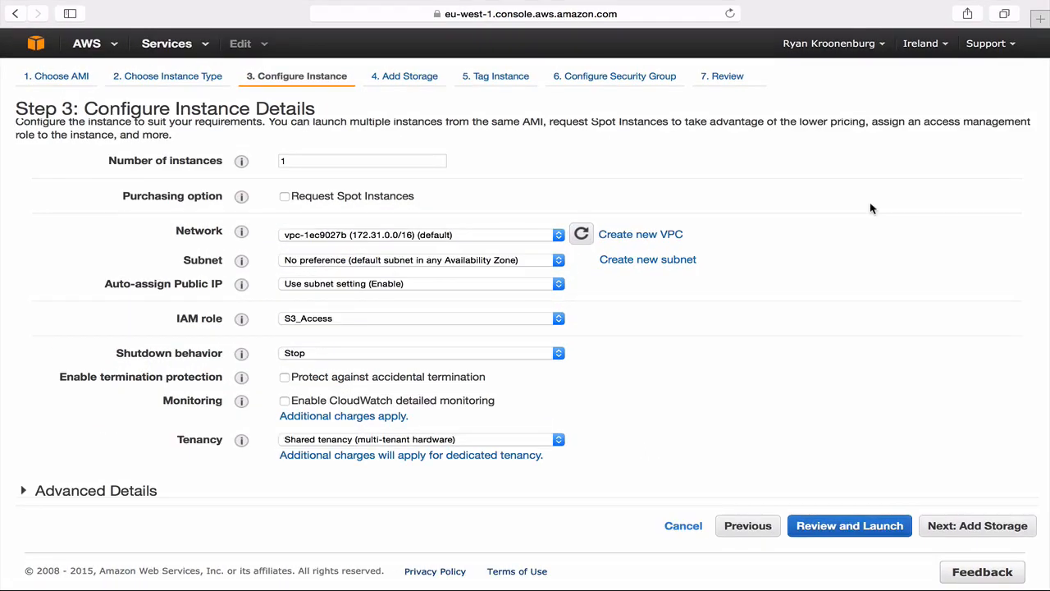
{"action": "left_click", "coordinate": [37, 490]}
{"action": "scroll", "coordinate": [112, 443], "scroll_direction": "down", "scroll_amount": 3}
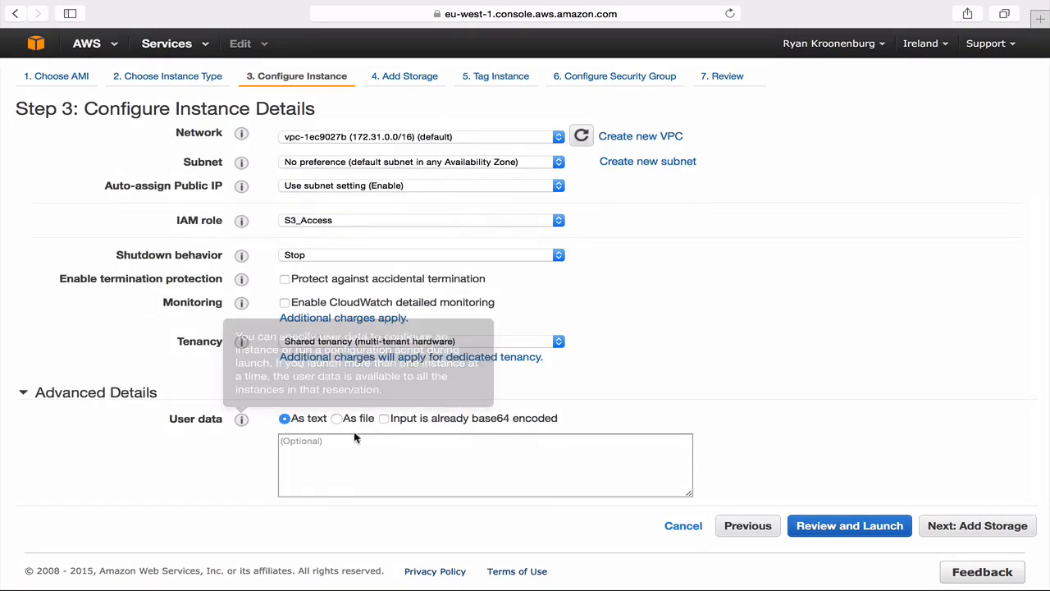
{"action": "left_click", "coordinate": [356, 465]}
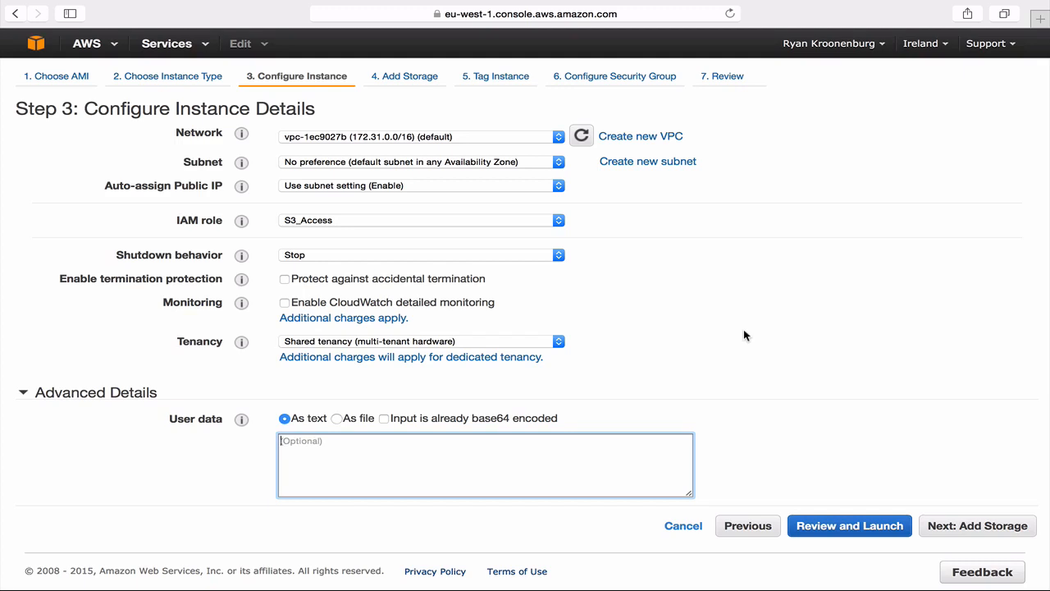
{"action": "type", "text": "#!/bin/bash"}
{"action": "key", "text": "Return"}
{"action": "type", "text": "yum update -"}
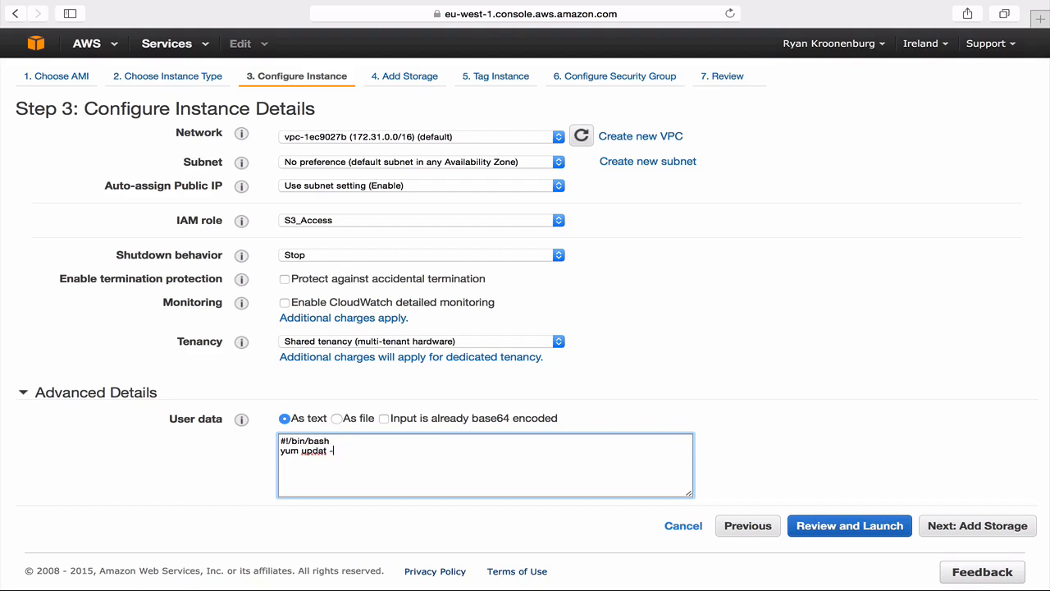
{"action": "key", "text": "BackSpace"}
{"action": "key", "text": "BackSpace"}
{"action": "type", "text": "e -y "}
{"action": "type", "text": "mkdir acloud"}
{"action": "type", "text": "guru"}
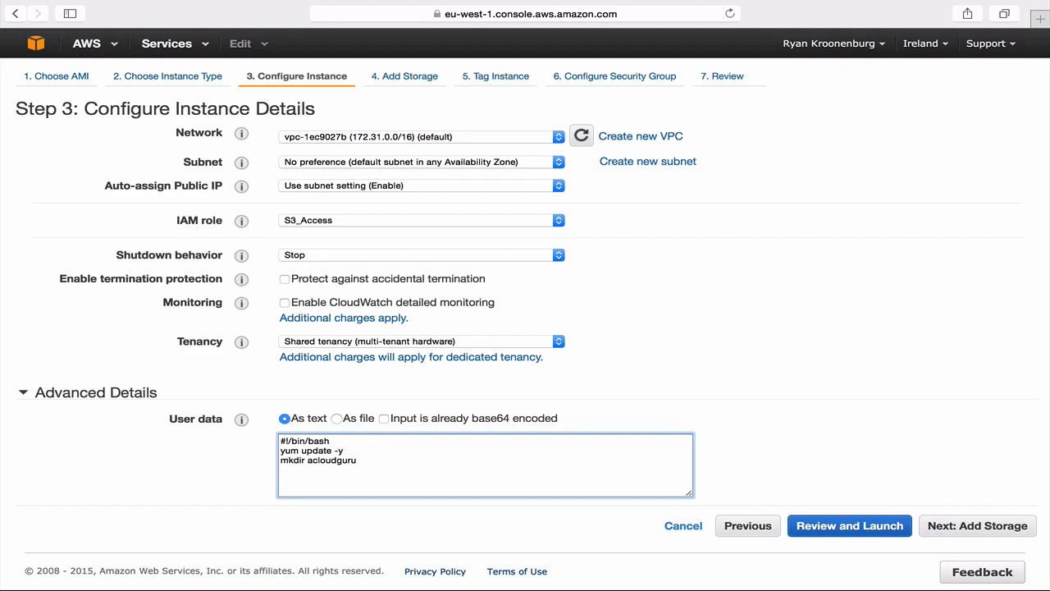
Clear the whole script from the instance's user data and continue to the storage settings.
{"action": "key", "text": "super+a"}
{"action": "key", "text": "BackSpace"}
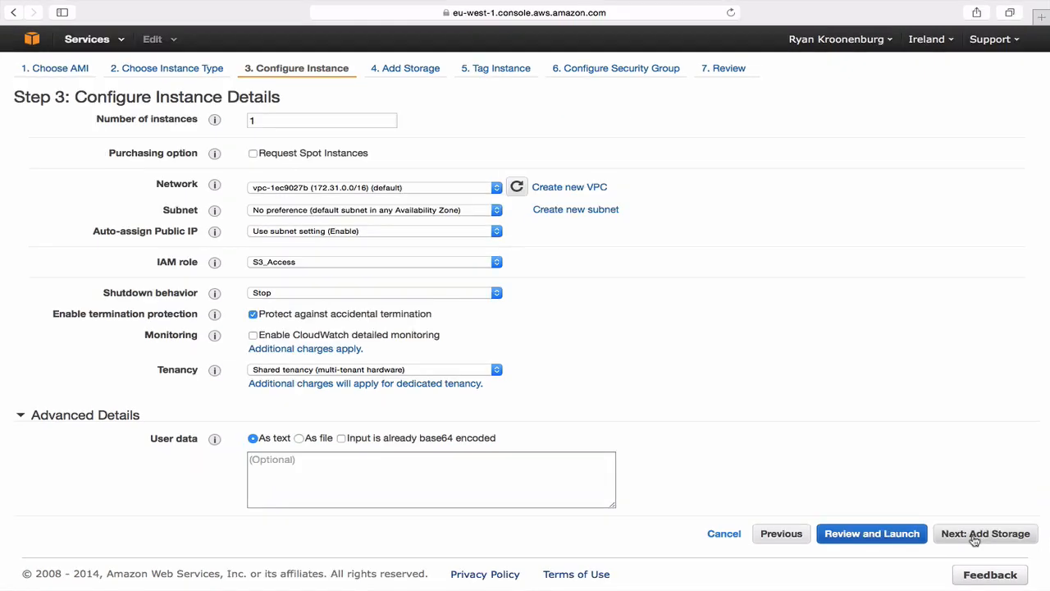
{"action": "left_click", "coordinate": [975, 538]}
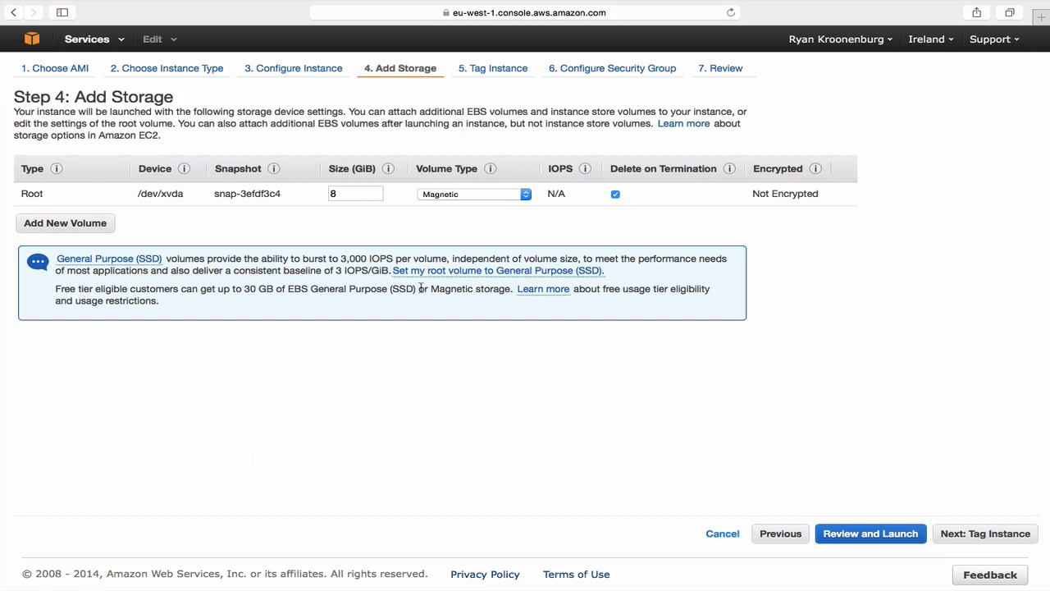
Set the root volume's type to General Purpose (SSD) and continue to the instance tags.
{"action": "left_click", "coordinate": [466, 196]}
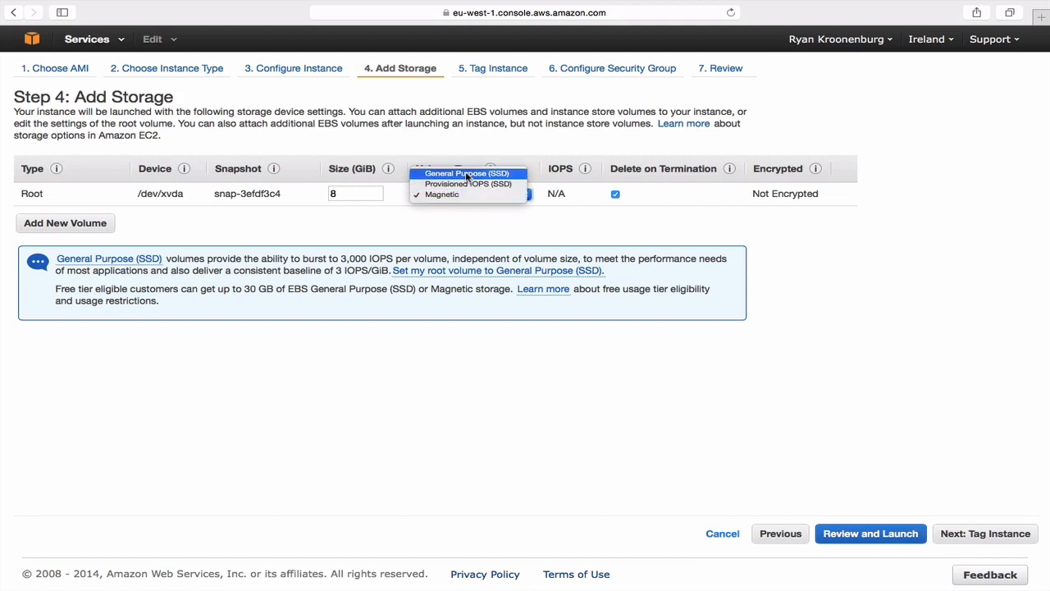
{"action": "left_click", "coordinate": [467, 174]}
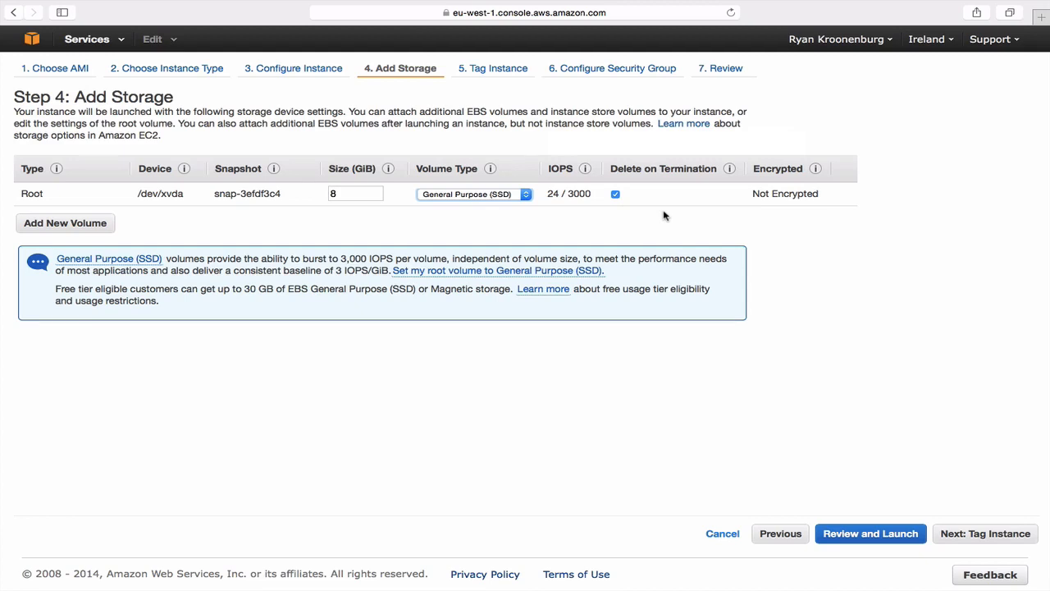
{"action": "left_click", "coordinate": [983, 534]}
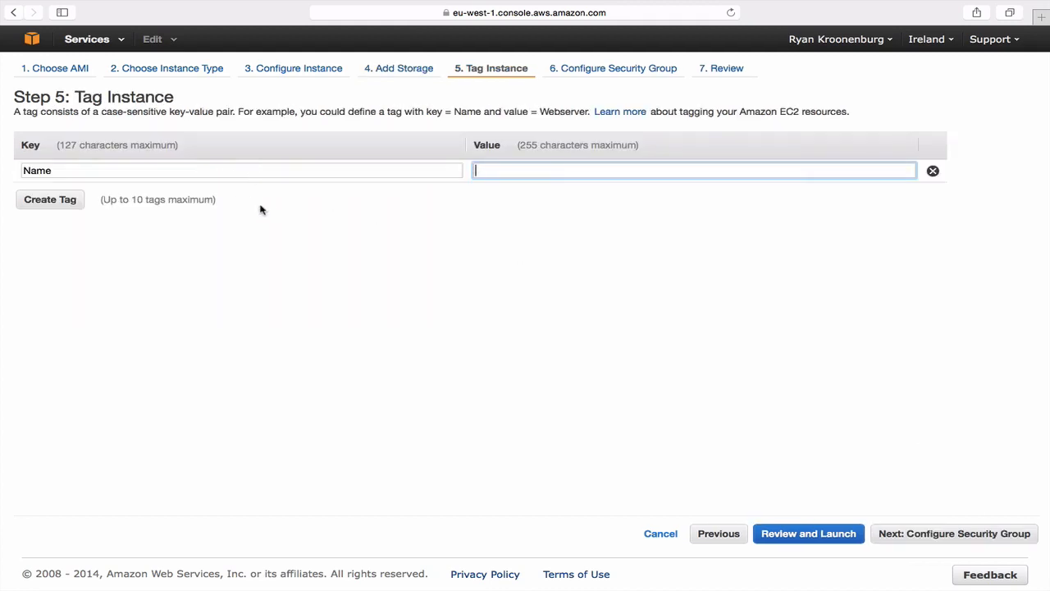
Give the instance's Name tag the value "Webserver1".
{"action": "left_click", "coordinate": [246, 168]}
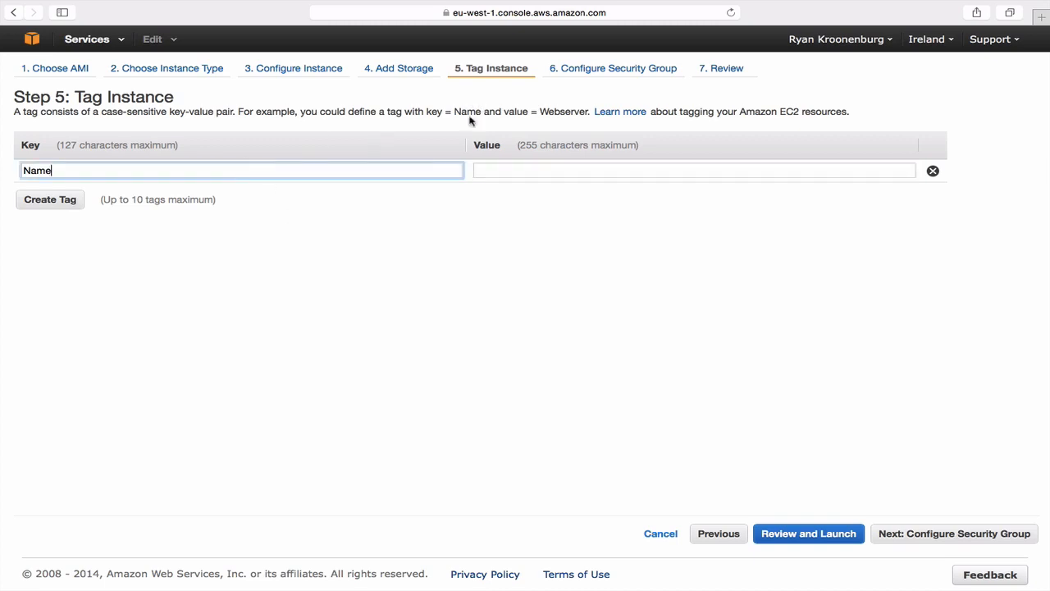
{"action": "left_click", "coordinate": [546, 169]}
{"action": "type", "text": "We"}
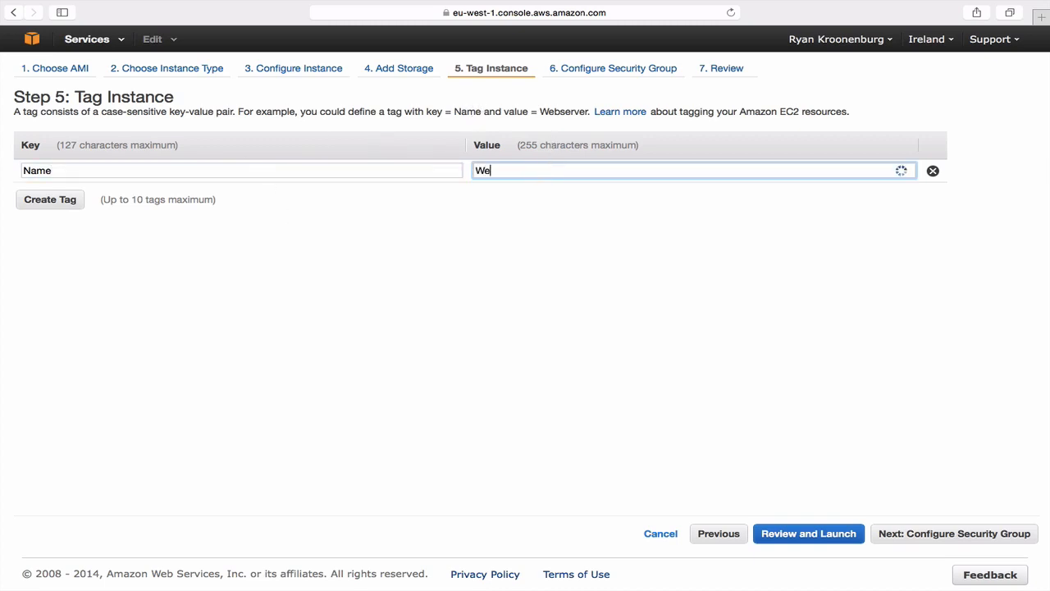
{"action": "type", "text": "bserver1"}
{"action": "left_click", "coordinate": [523, 235]}
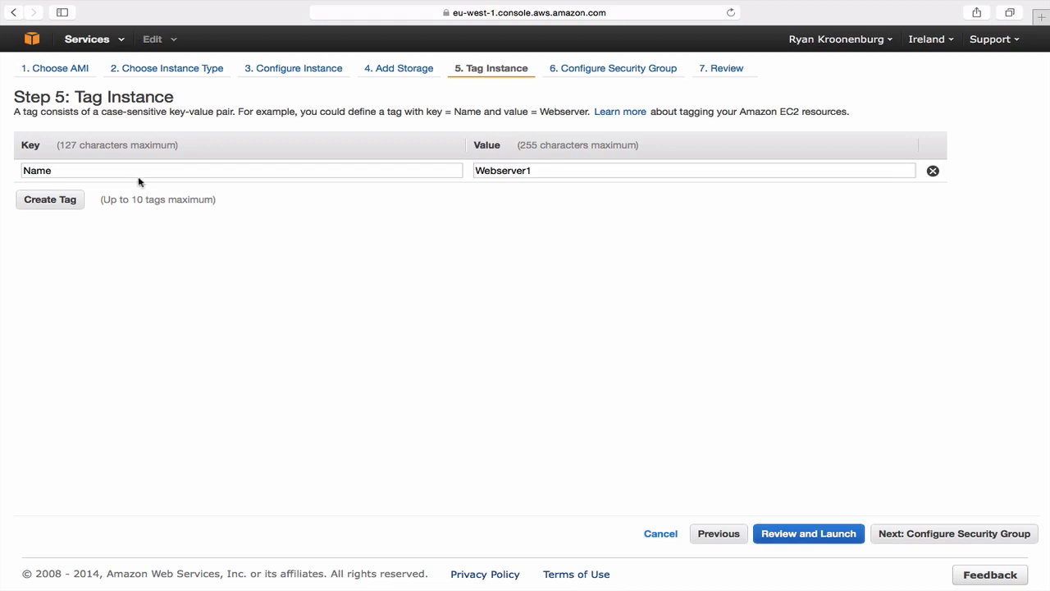
Add a second tag with the key "Owner" and the owner's full name as its value, and continue to the security group settings.
{"action": "left_click", "coordinate": [42, 202]}
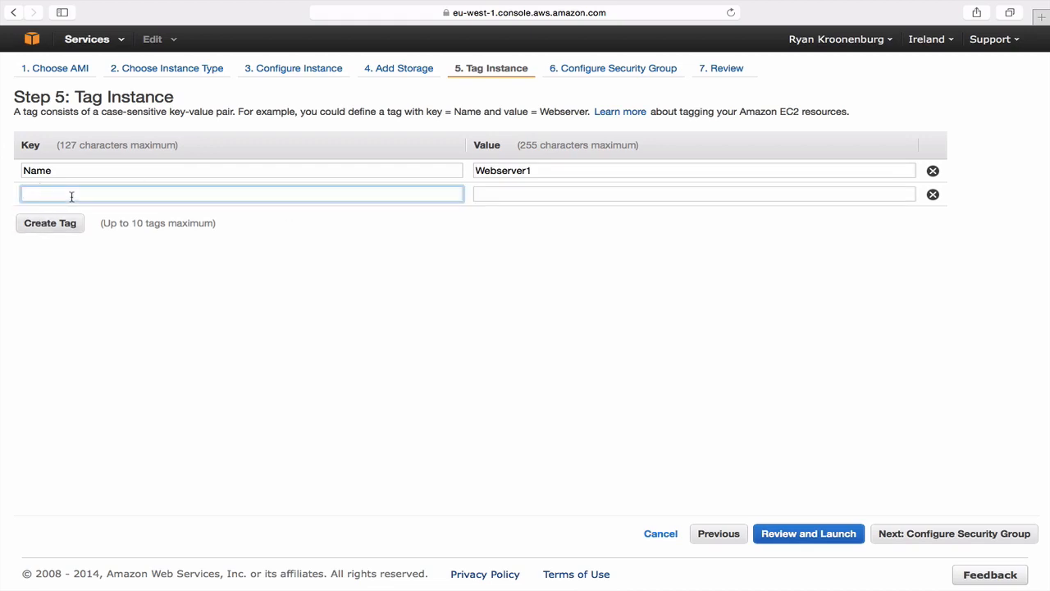
{"action": "type", "text": "Owner"}
{"action": "left_click", "coordinate": [506, 194]}
{"action": "type", "text": "r"}
{"action": "key", "text": "BackSpace"}
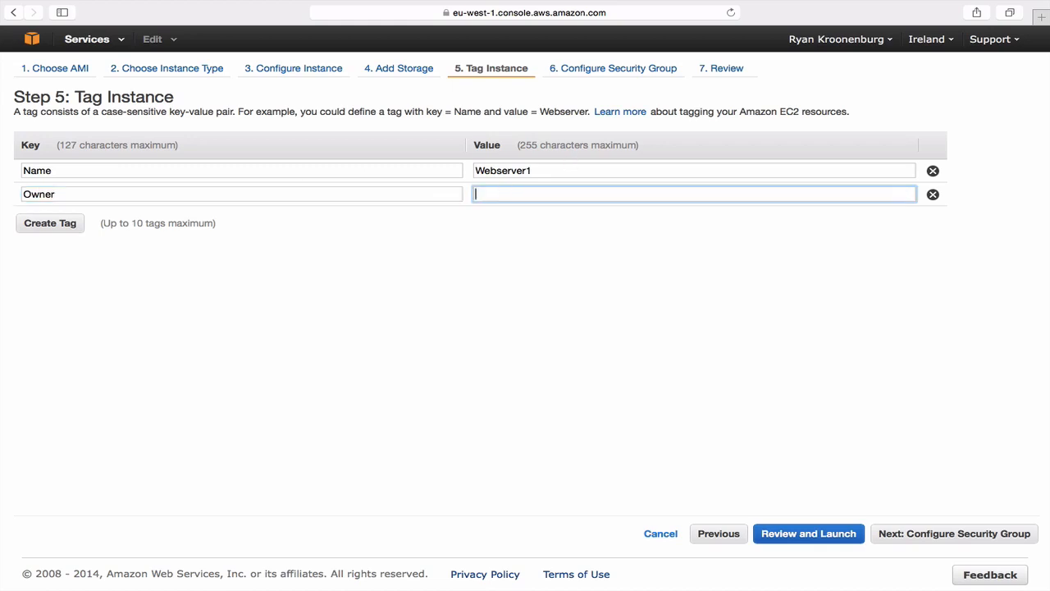
{"action": "type", "text": "Ryan Kroonenburg"}
{"action": "left_click", "coordinate": [586, 282]}
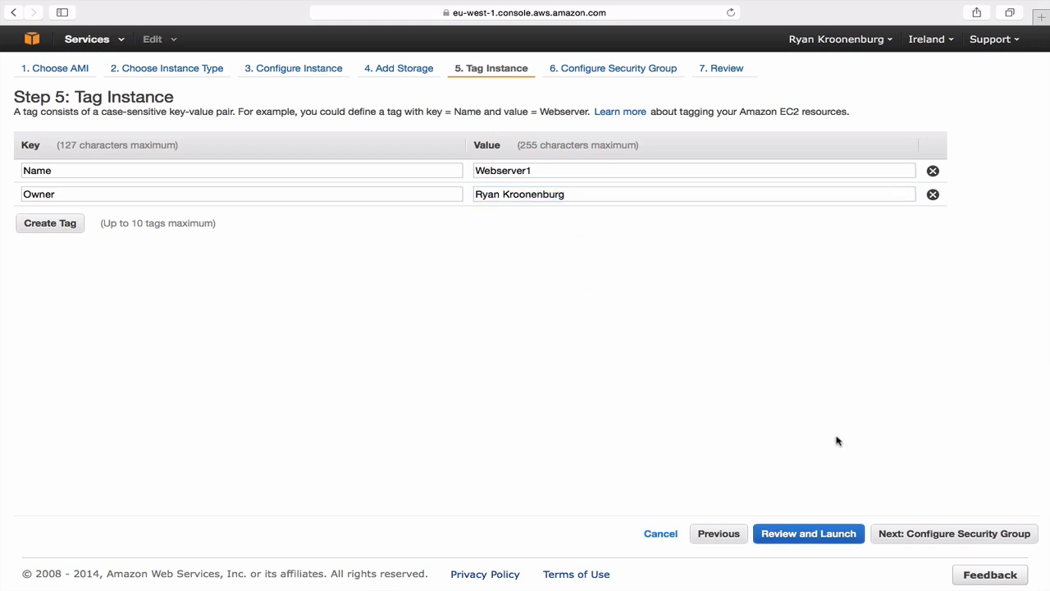
{"action": "left_click", "coordinate": [936, 536]}
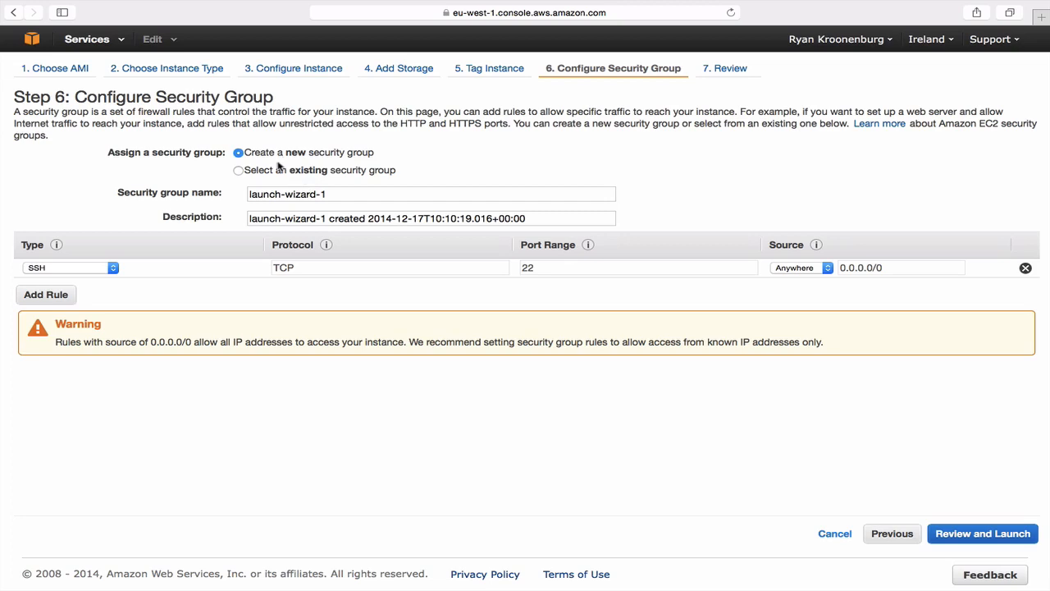
Try RDP as the type of the new security group's inbound rule and return it to SSH.
{"action": "left_click_drag", "start_coordinate": [345, 194], "coordinate": [195, 190]}
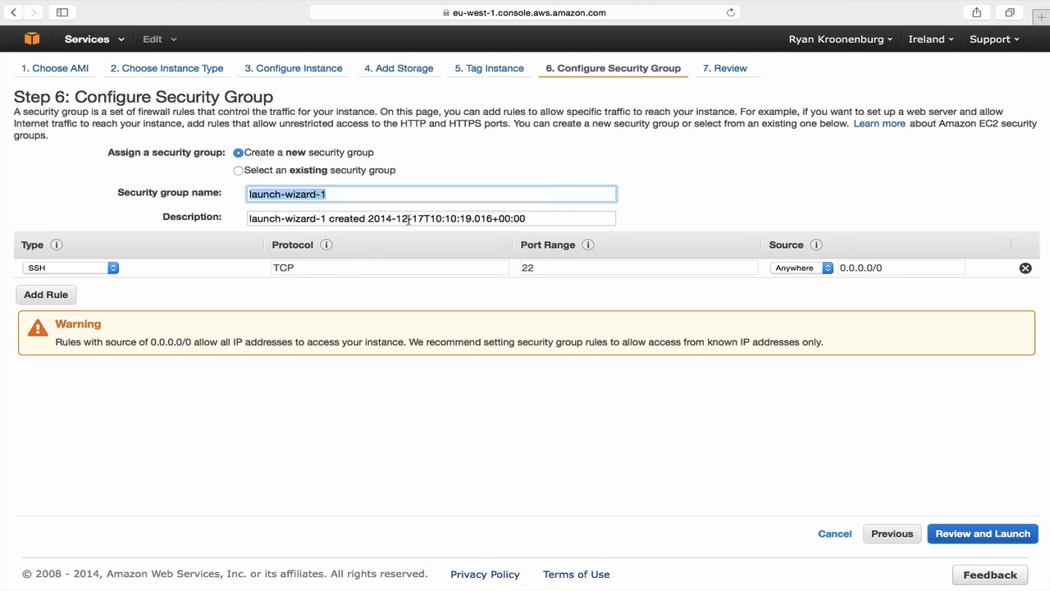
{"action": "left_click", "coordinate": [219, 290]}
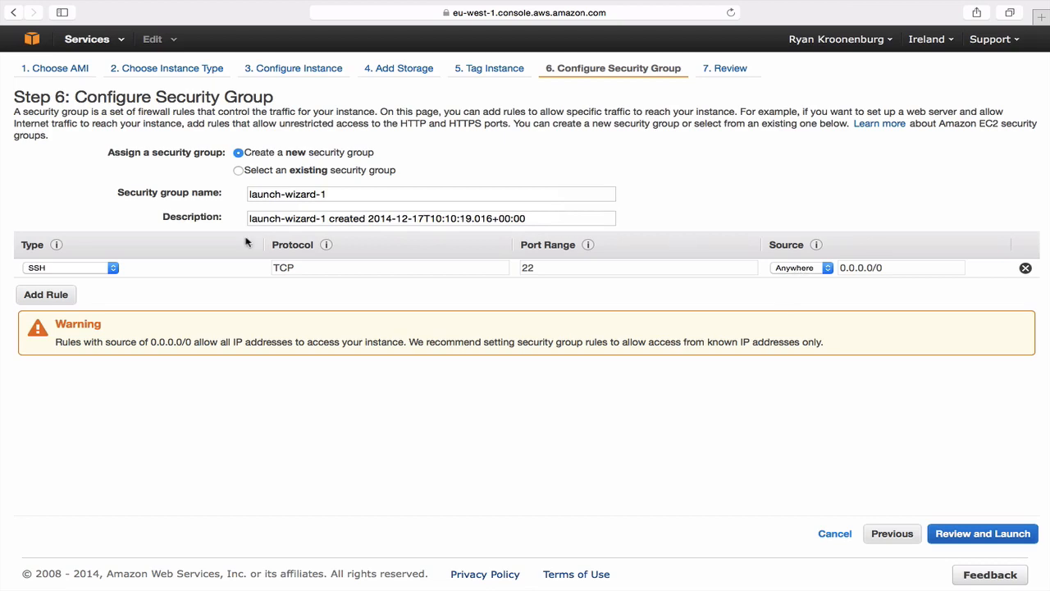
{"action": "left_click", "coordinate": [67, 269]}
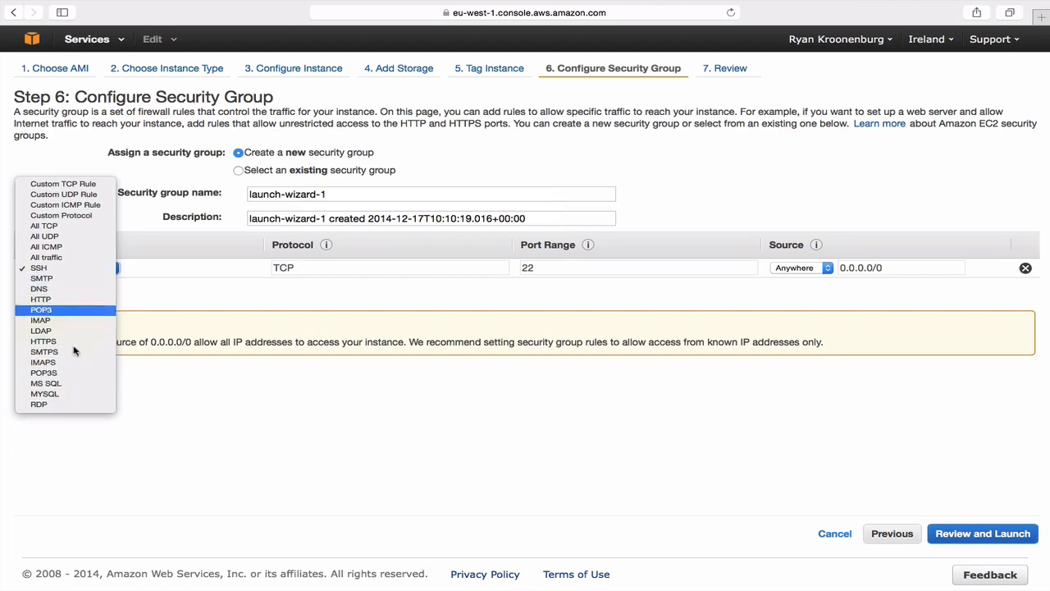
{"action": "left_click", "coordinate": [54, 405]}
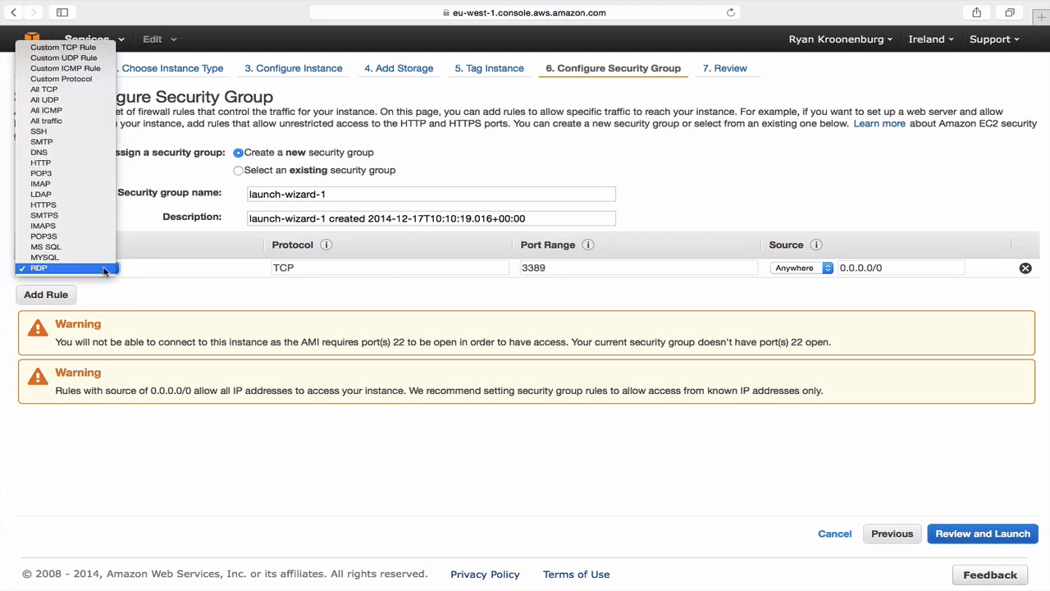
{"action": "left_click", "coordinate": [106, 273]}
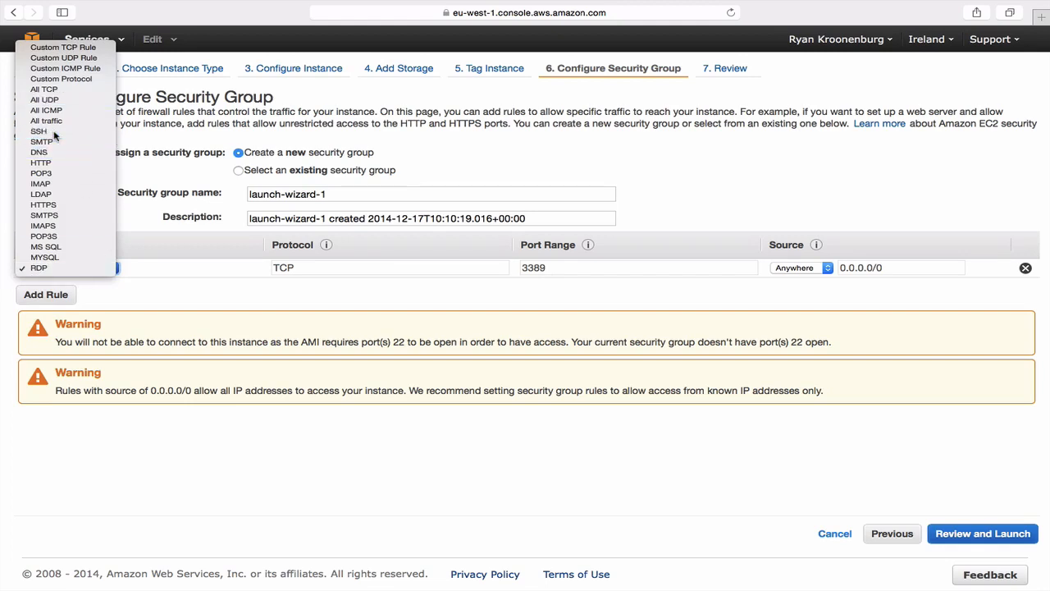
{"action": "left_click", "coordinate": [49, 132]}
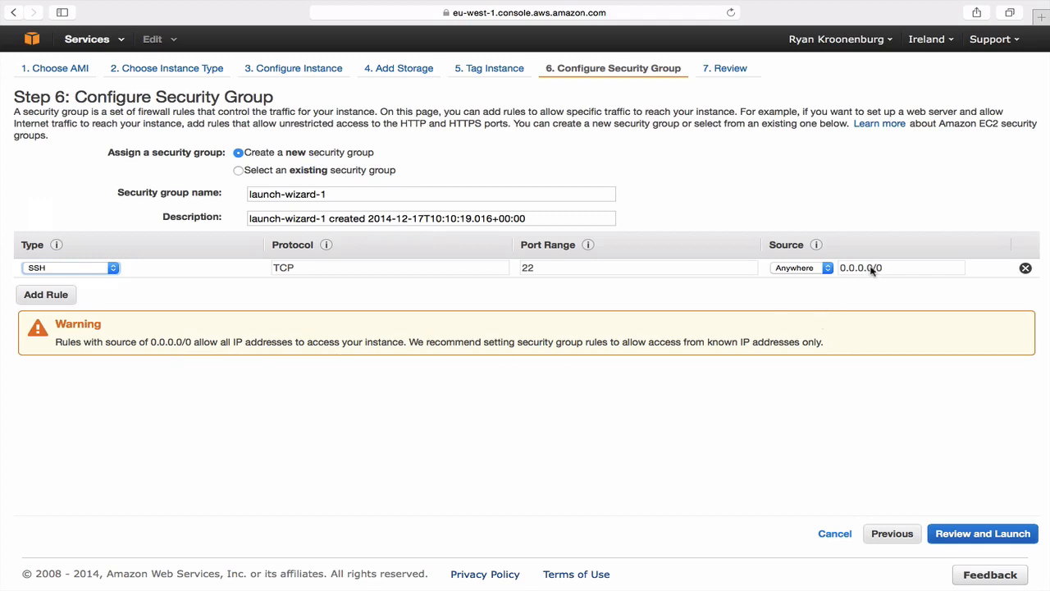
Try limiting the SSH rule's source to My IP and set it back to Anywhere.
{"action": "left_click", "coordinate": [818, 269]}
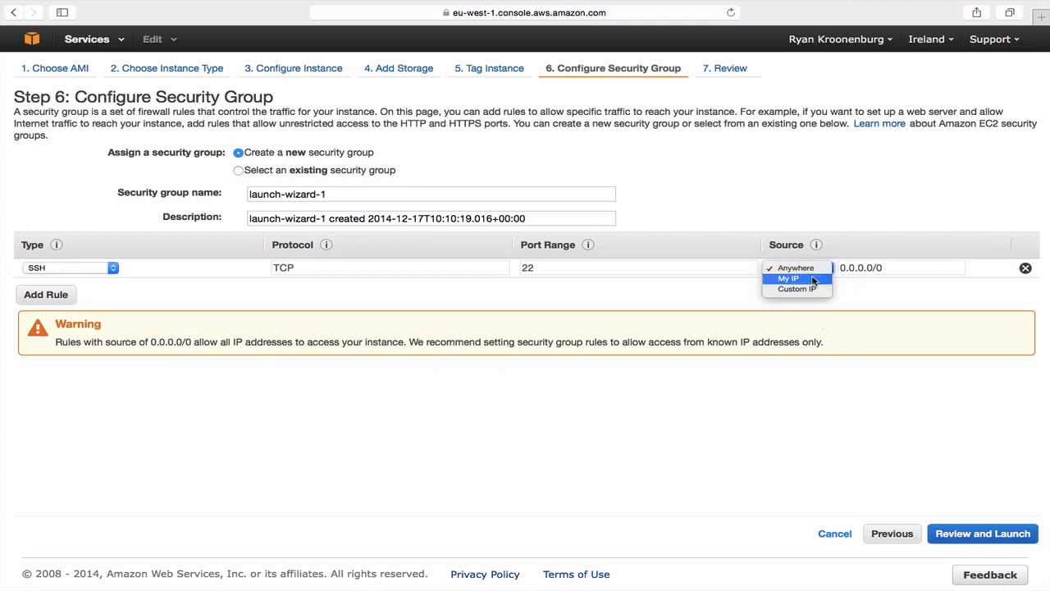
{"action": "left_click", "coordinate": [789, 278]}
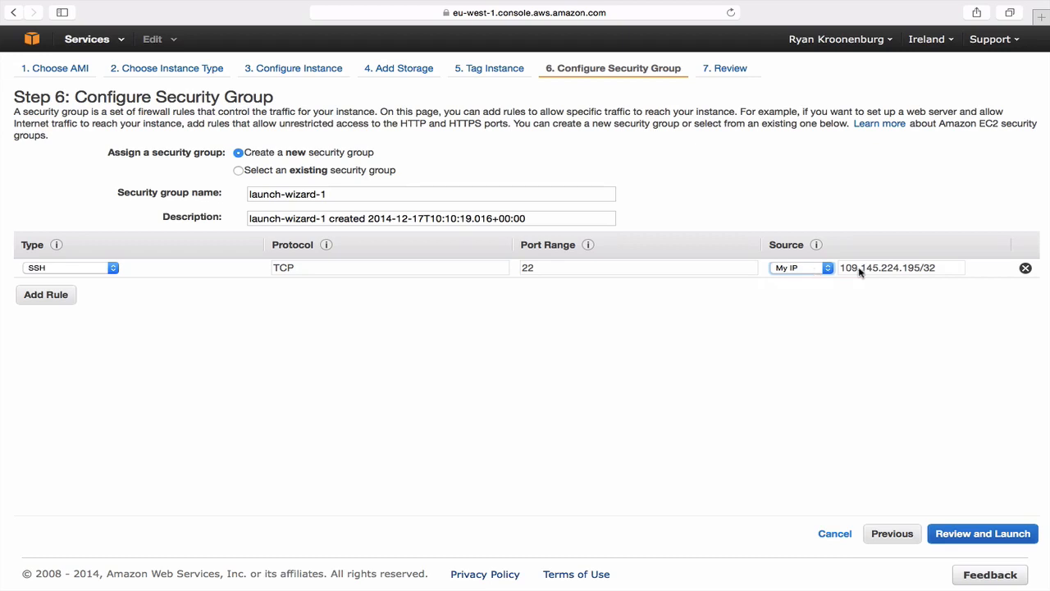
{"action": "left_click", "coordinate": [818, 274]}
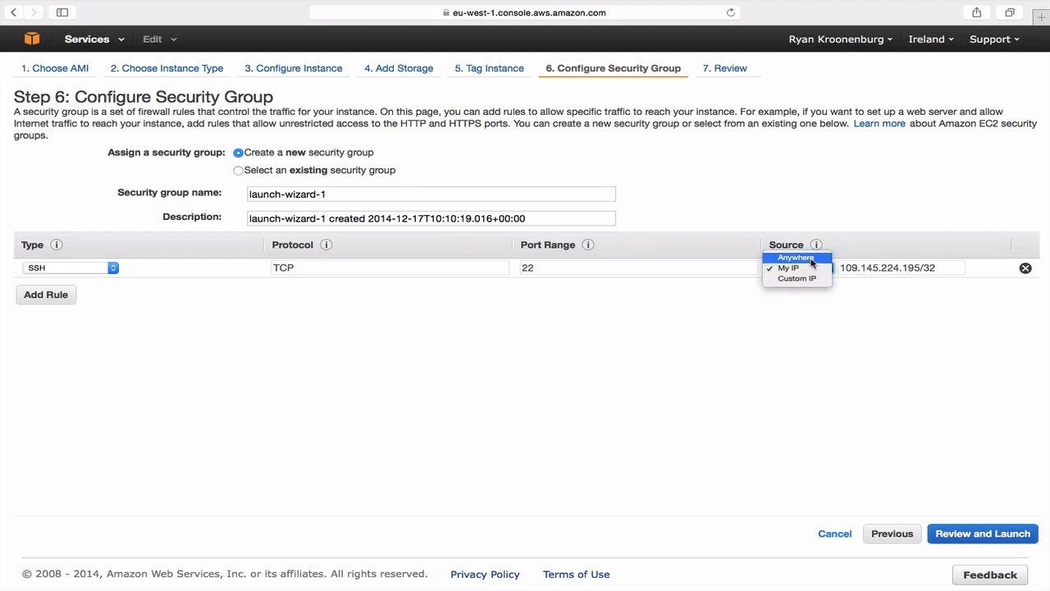
{"action": "left_click", "coordinate": [811, 260]}
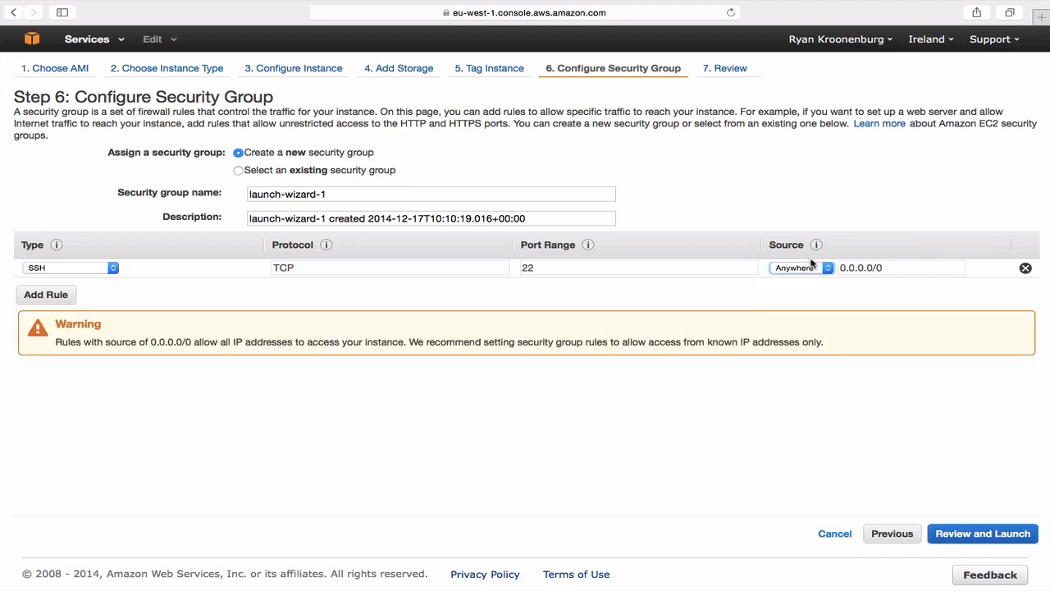
Continue to the launch review and examine the AMI, security group, instance details, storage and tags.
{"action": "left_click", "coordinate": [960, 534]}
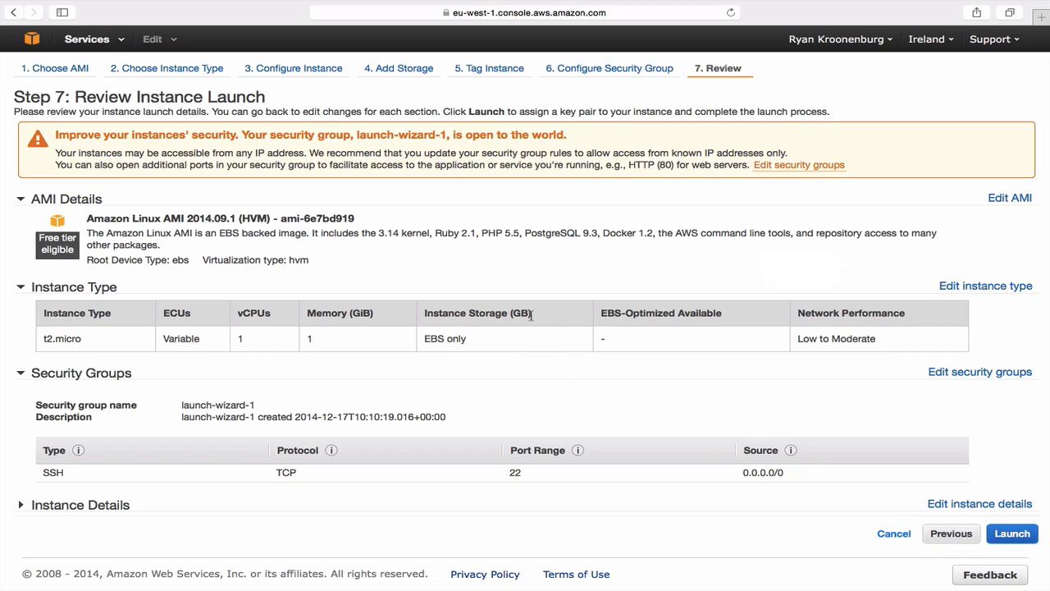
{"action": "scroll", "coordinate": [461, 229], "scroll_direction": "up", "scroll_amount": 2}
{"action": "scroll", "coordinate": [460, 229], "scroll_direction": "down", "scroll_amount": 3}
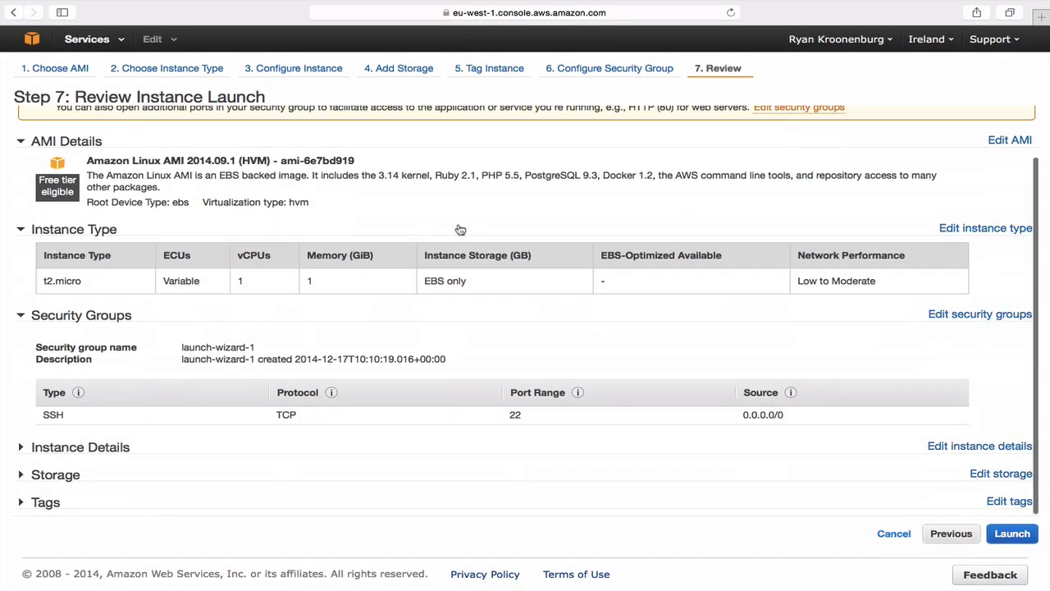
{"action": "left_click", "coordinate": [65, 445]}
{"action": "scroll", "coordinate": [71, 494], "scroll_direction": "down", "scroll_amount": 5}
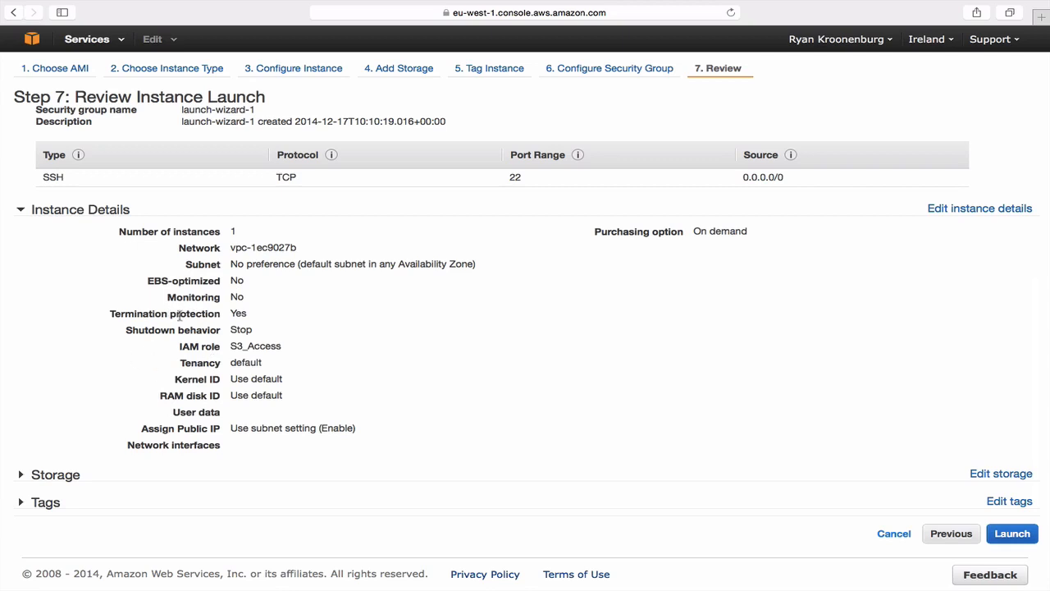
{"action": "left_click", "coordinate": [56, 475]}
{"action": "scroll", "coordinate": [73, 456], "scroll_direction": "down", "scroll_amount": 2}
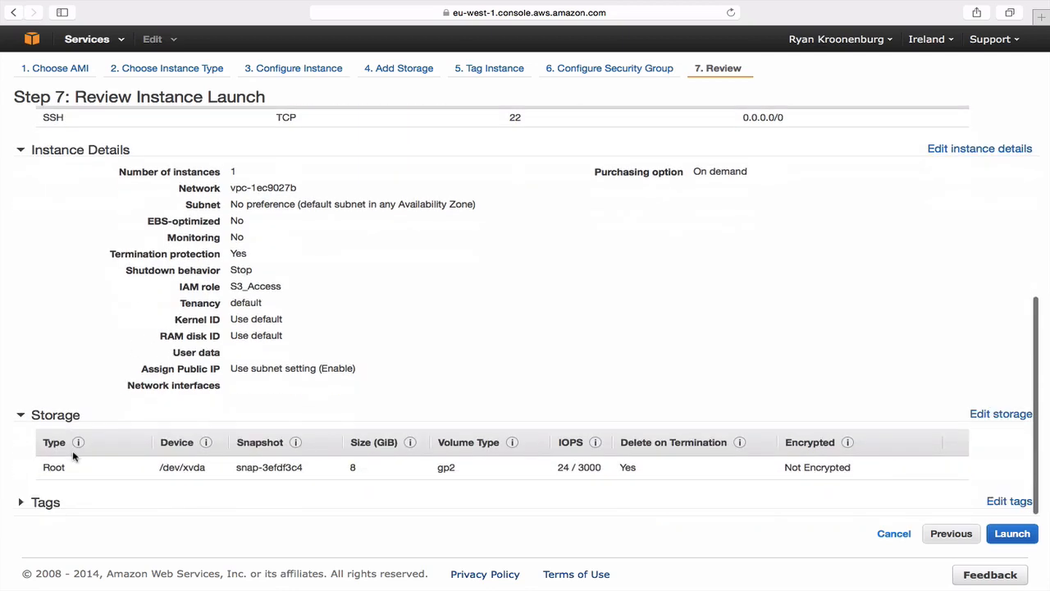
{"action": "left_click", "coordinate": [51, 504]}
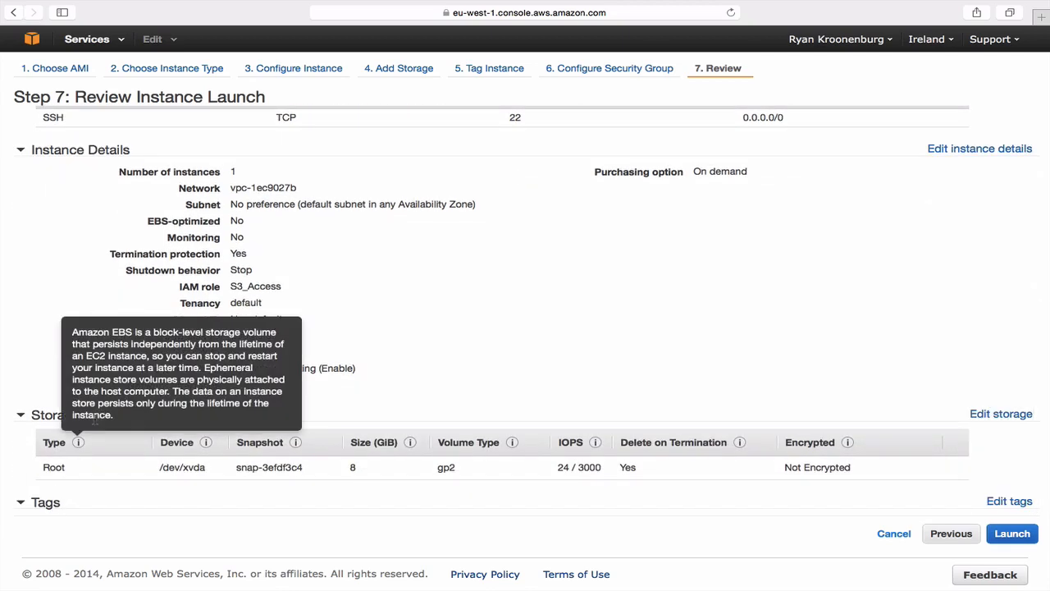
{"action": "scroll", "coordinate": [319, 510], "scroll_direction": "down", "scroll_amount": 2}
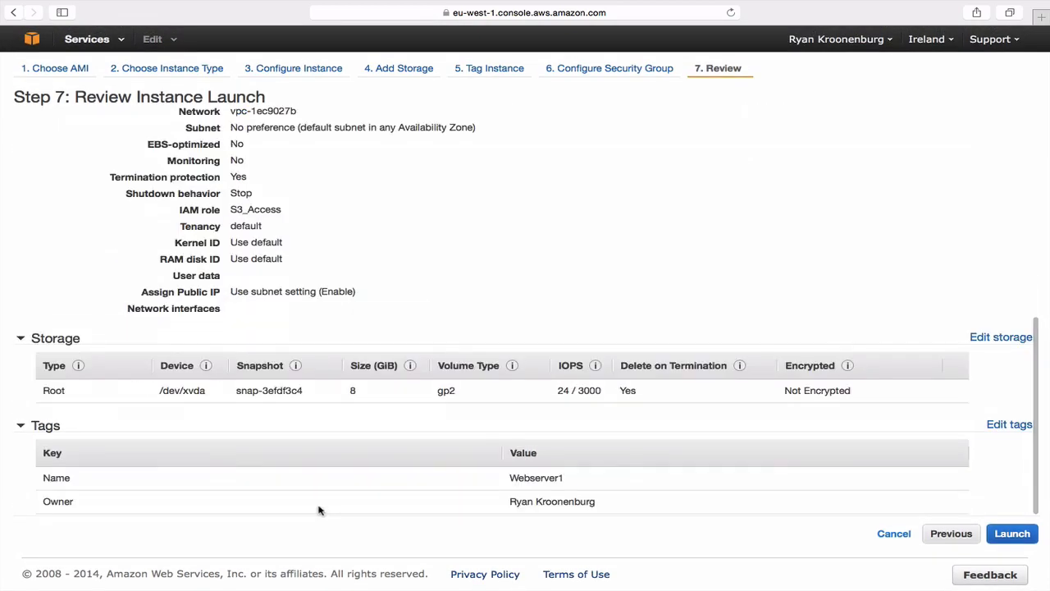
{"action": "scroll", "coordinate": [445, 441], "scroll_direction": "up", "scroll_amount": 10}
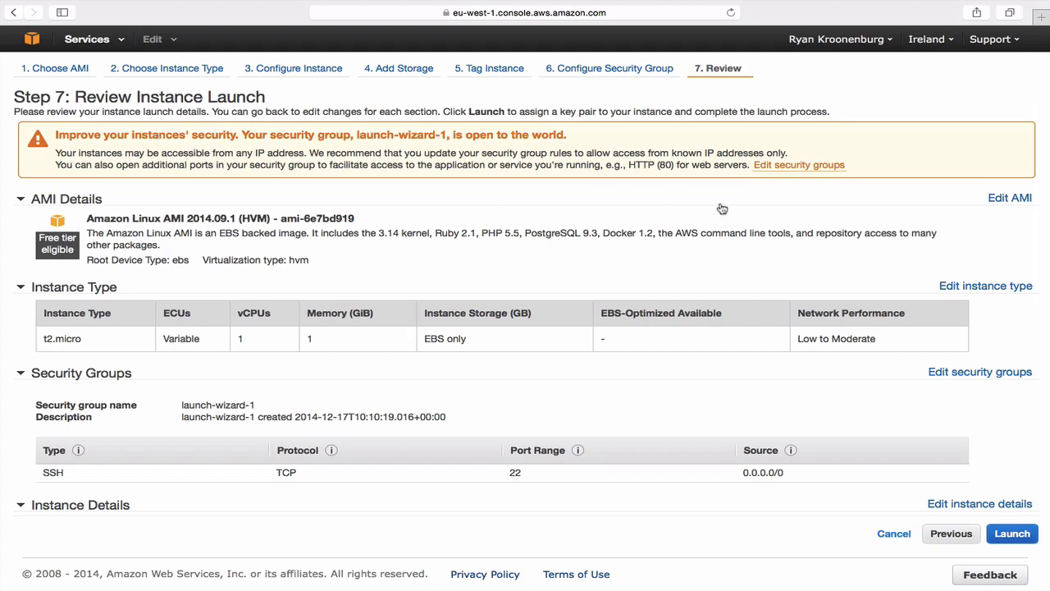
{"action": "scroll", "coordinate": [735, 213], "scroll_direction": "down", "scroll_amount": 5}
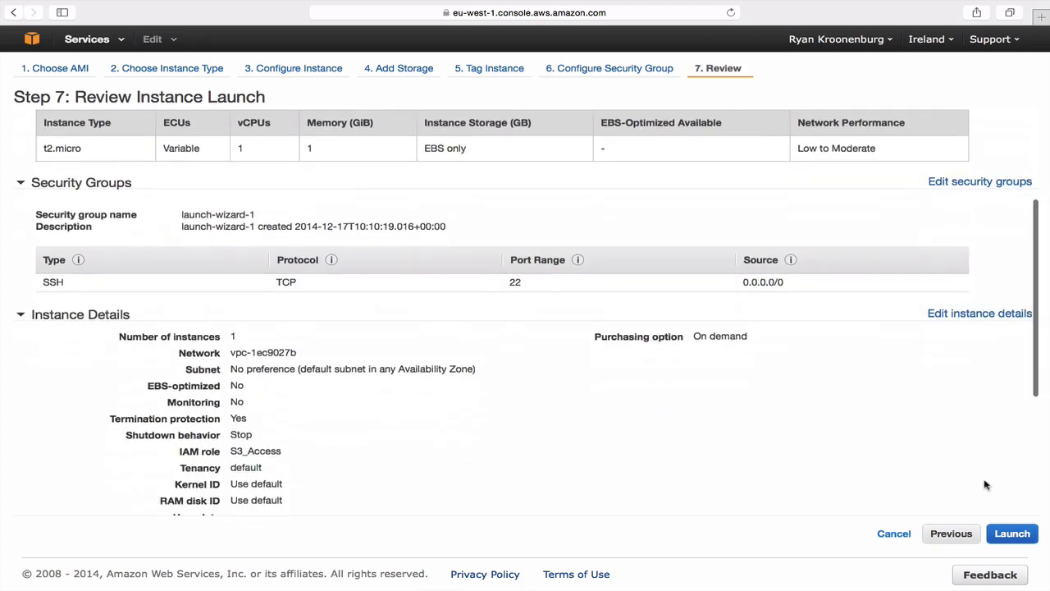
Create and download a new key pair named "MyEC2Key" and launch the instance with it.
{"action": "left_click", "coordinate": [1008, 534]}
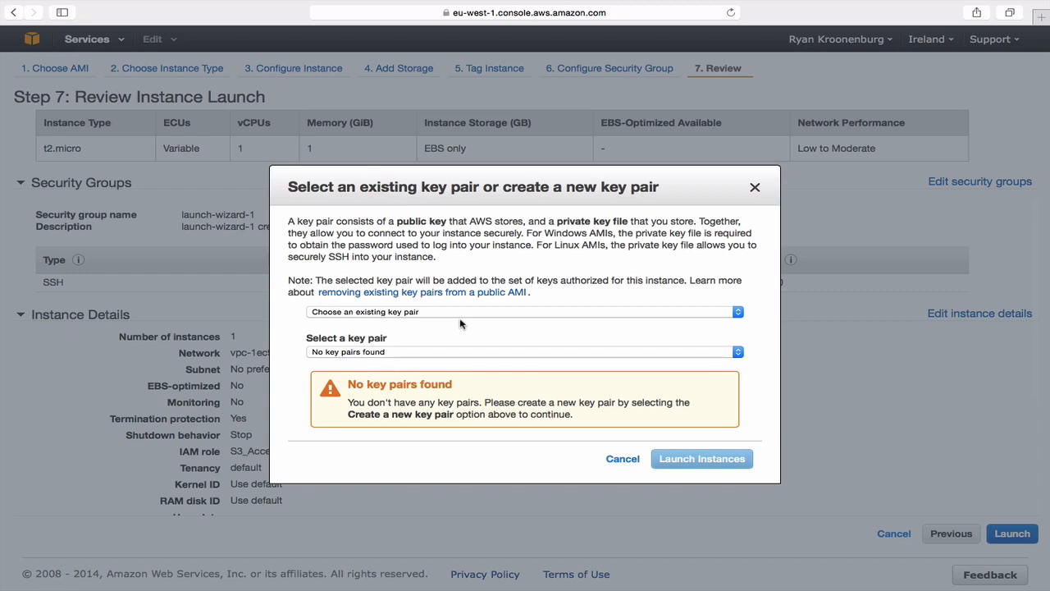
{"action": "left_click", "coordinate": [390, 314]}
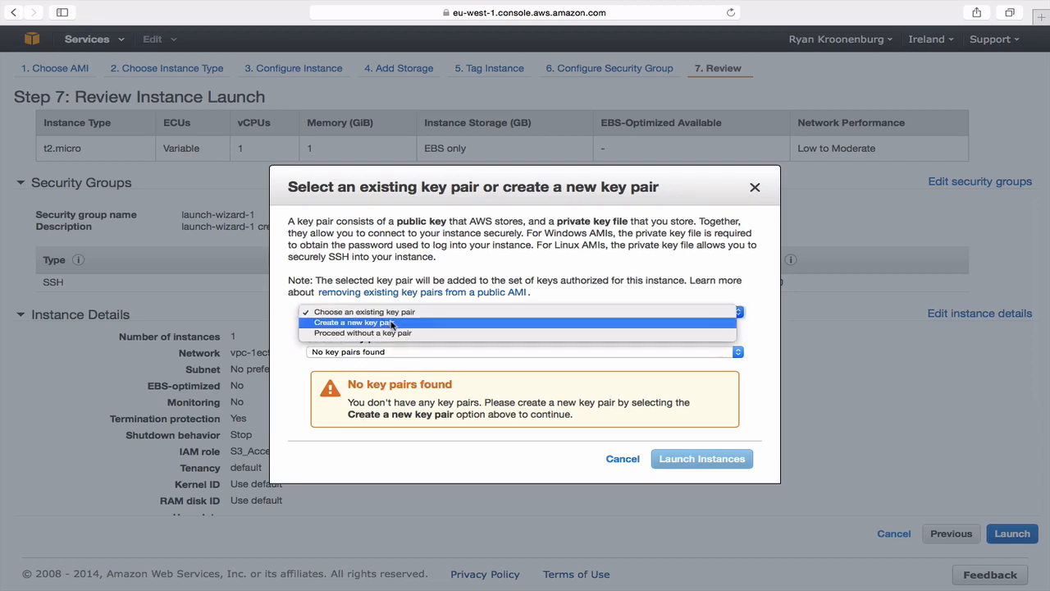
{"action": "left_click", "coordinate": [391, 324]}
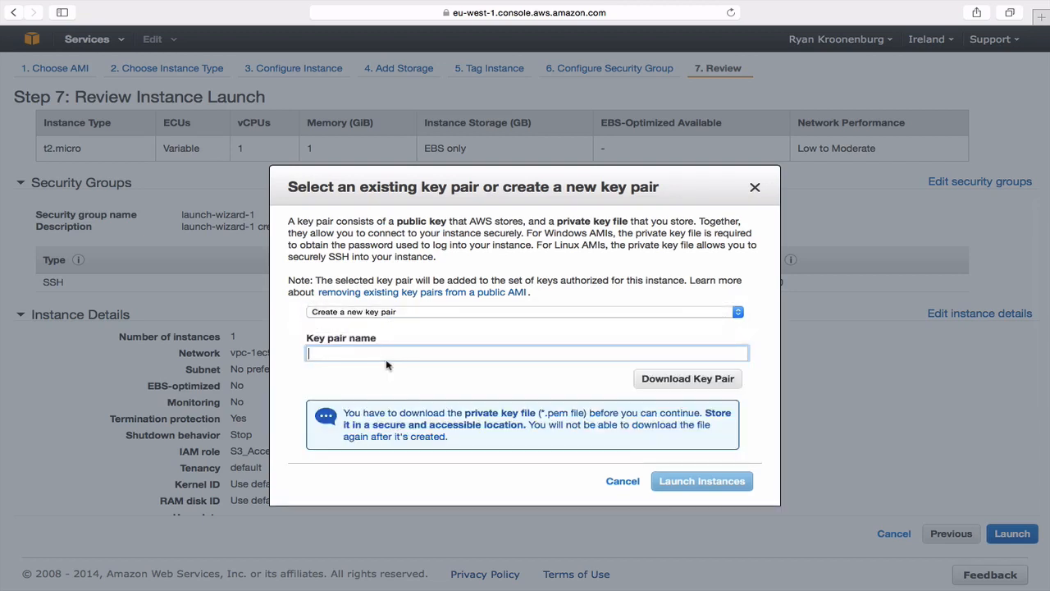
{"action": "type", "text": "MyEC2Key"}
{"action": "left_click", "coordinate": [691, 381]}
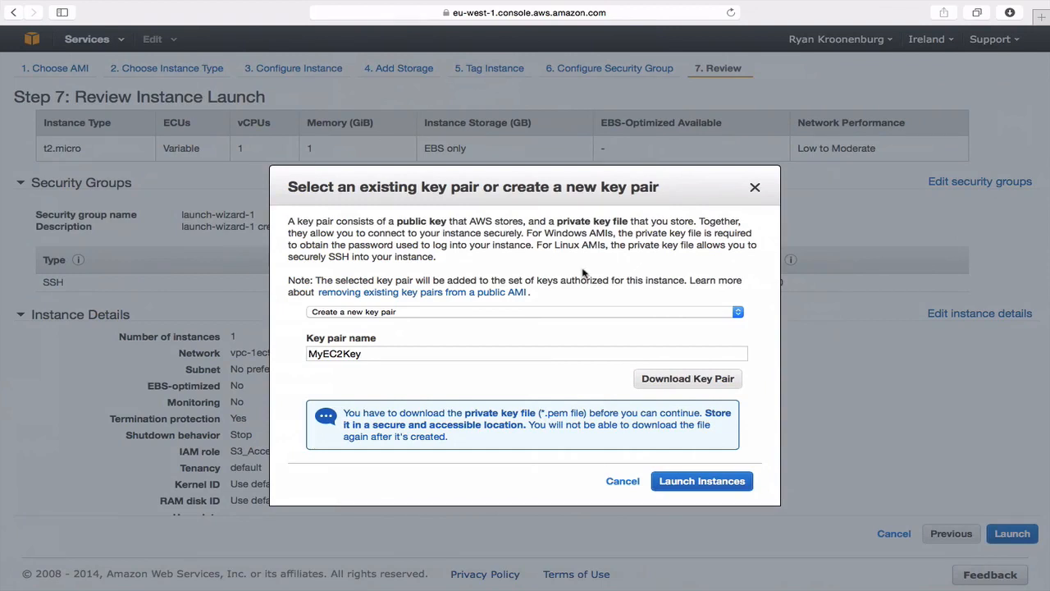
{"action": "left_click", "coordinate": [703, 483]}
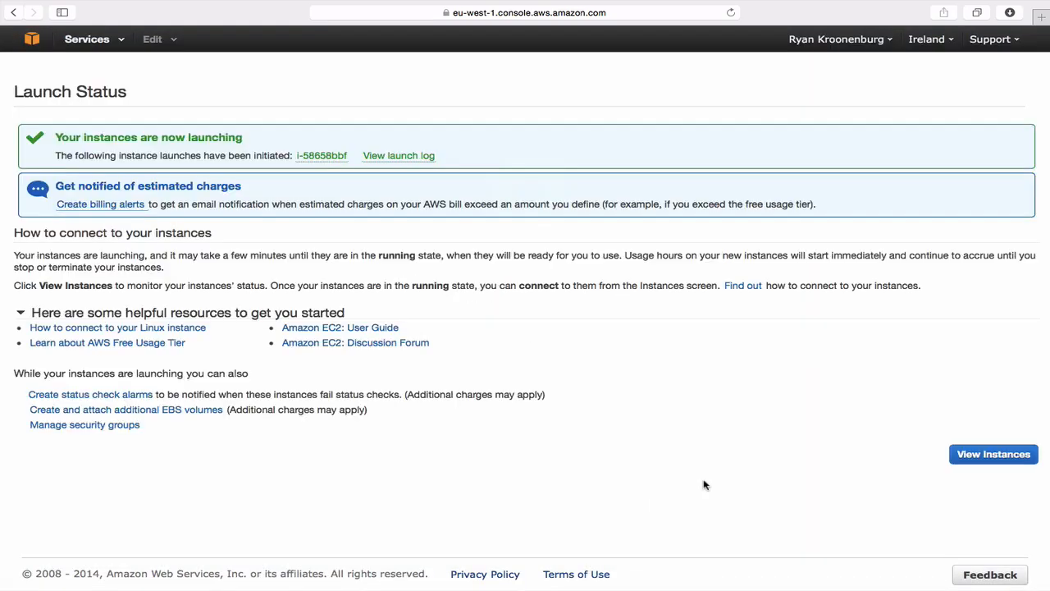
Open the instances list and examine the launched instance's state, status checks, public IP and key name.
{"action": "left_click", "coordinate": [990, 456]}
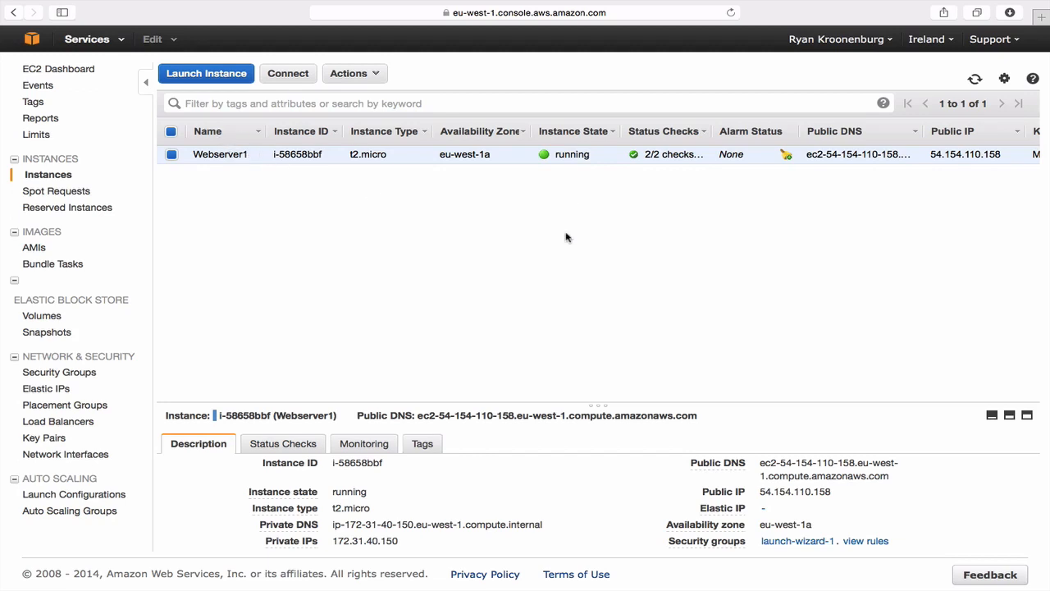
{"action": "scroll", "coordinate": [564, 237], "scroll_direction": "right", "scroll_amount": 2}
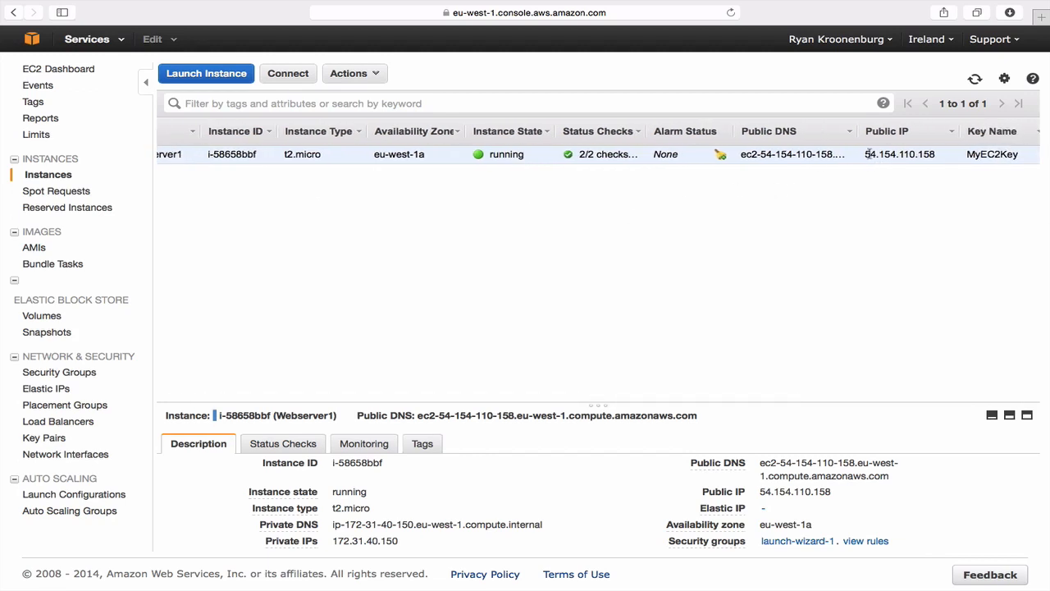
{"action": "scroll", "coordinate": [778, 228], "scroll_direction": "left", "scroll_amount": 2}
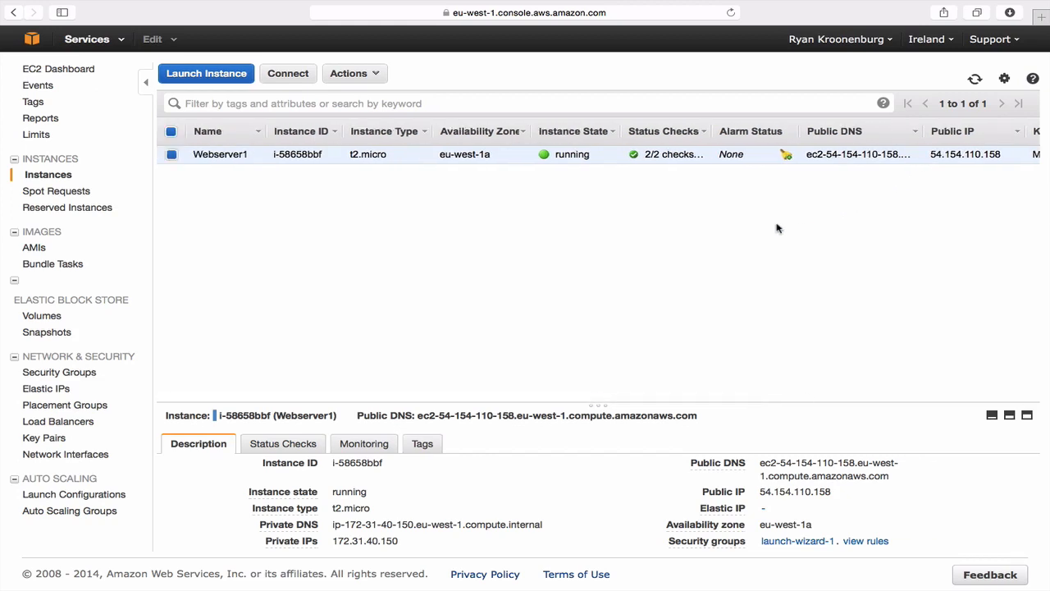
Switch to Finder and copy the MyEC2Key.pem.txt file from the Downloads folder.
{"action": "key", "text": "super+Tab"}
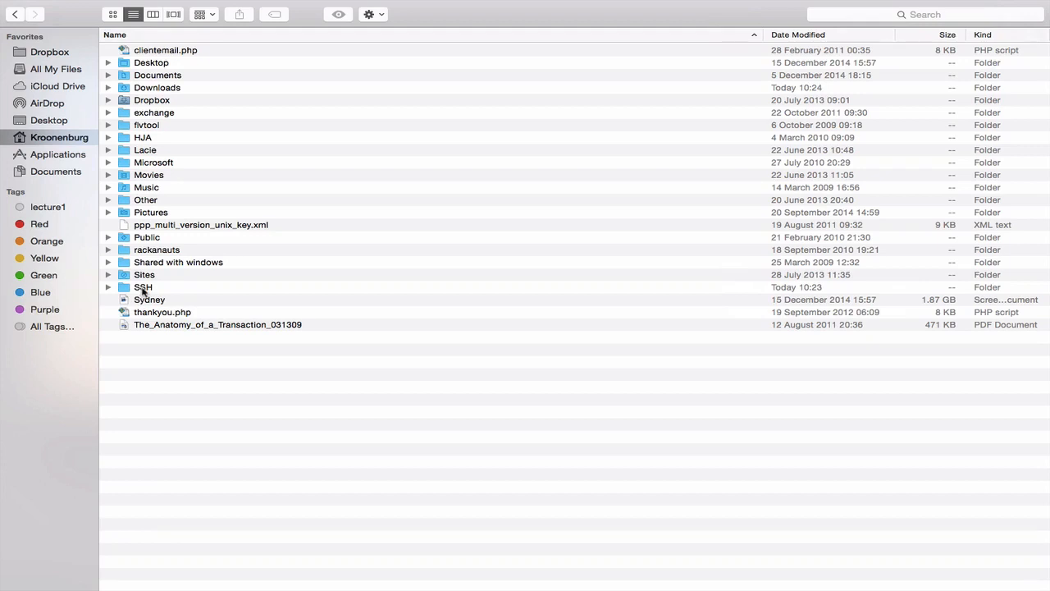
{"action": "left_click", "coordinate": [168, 92]}
{"action": "double_click", "coordinate": [169, 92]}
{"action": "left_click", "coordinate": [172, 50]}
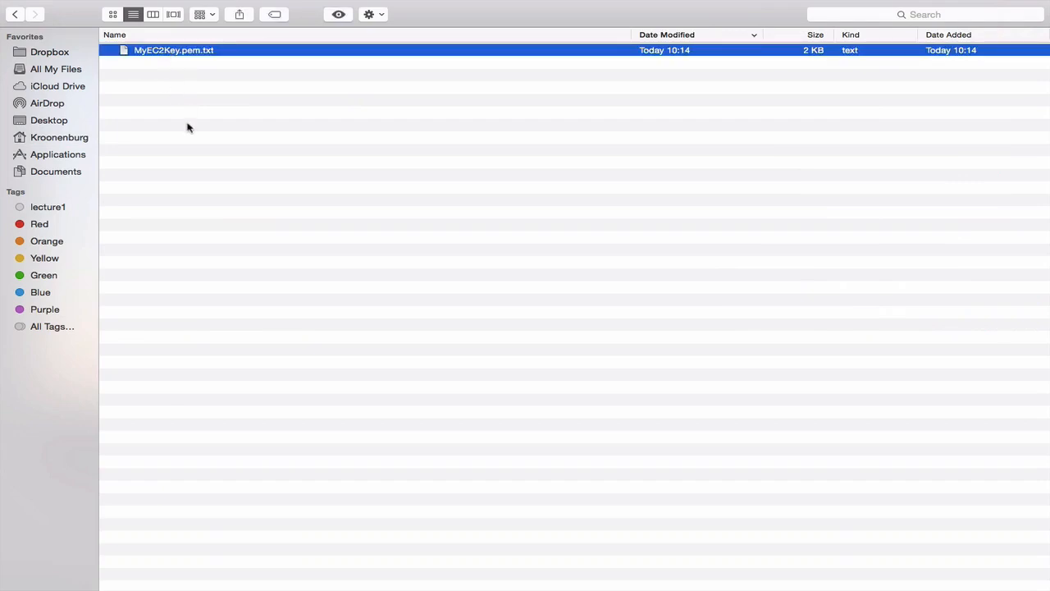
{"action": "left_click", "coordinate": [128, 7]}
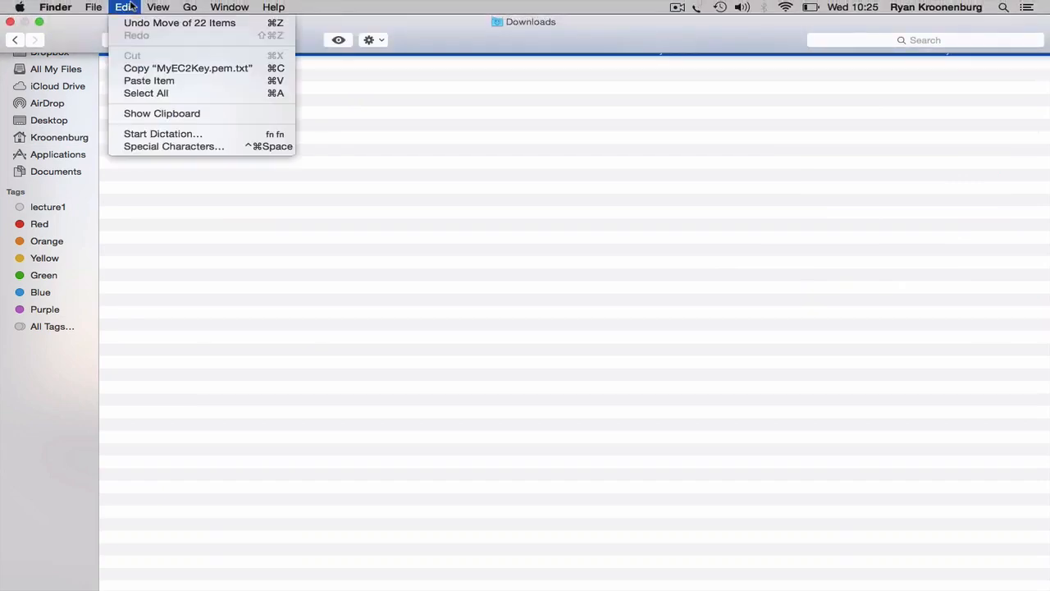
{"action": "left_click", "coordinate": [144, 68]}
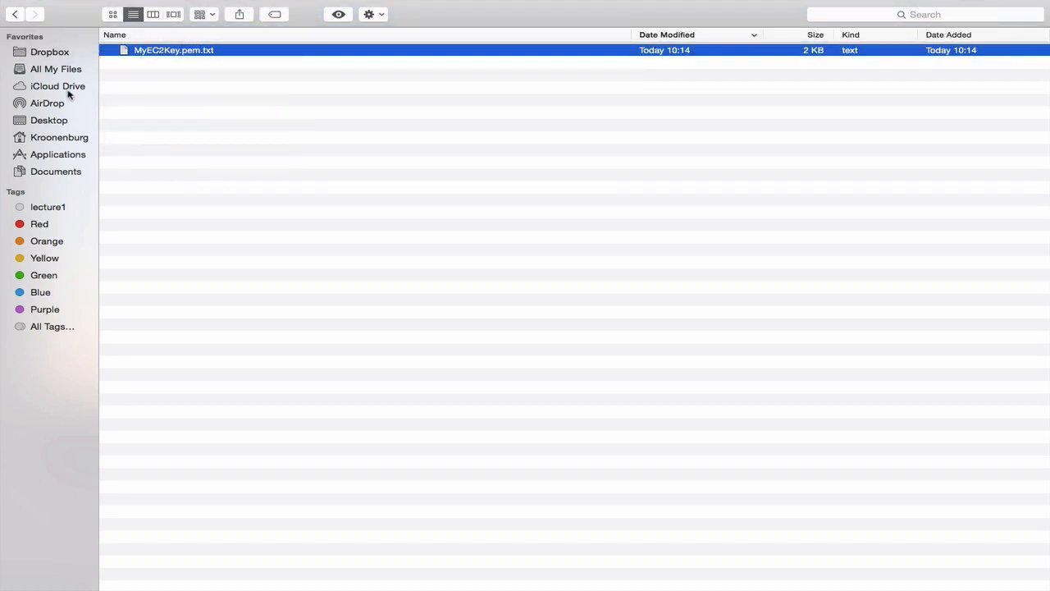
Paste the copied key file into the home folder's SSH folder, authorising the change with the account password.
{"action": "left_click", "coordinate": [14, 14]}
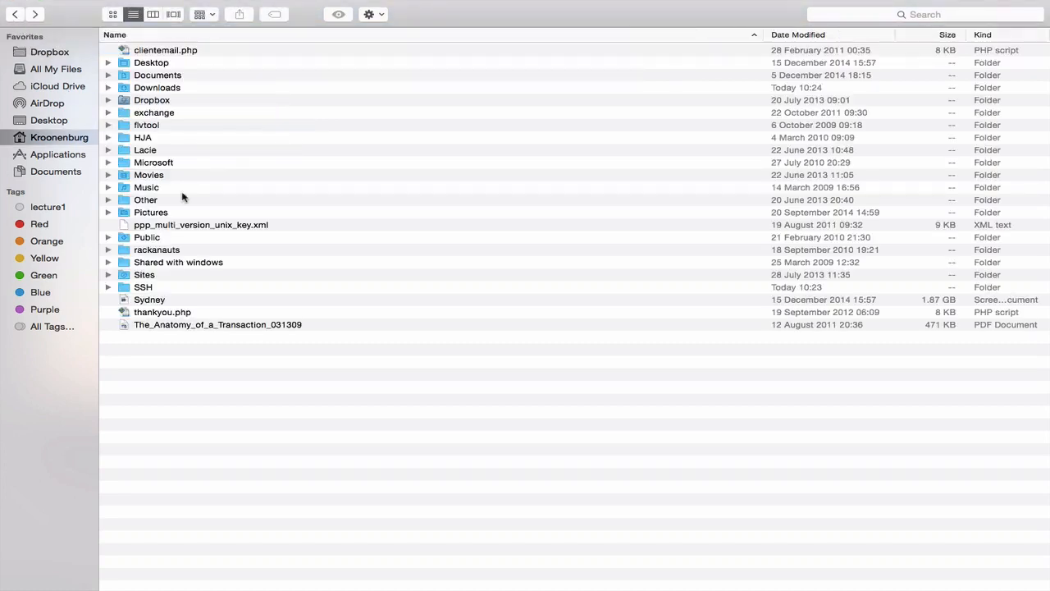
{"action": "double_click", "coordinate": [145, 286]}
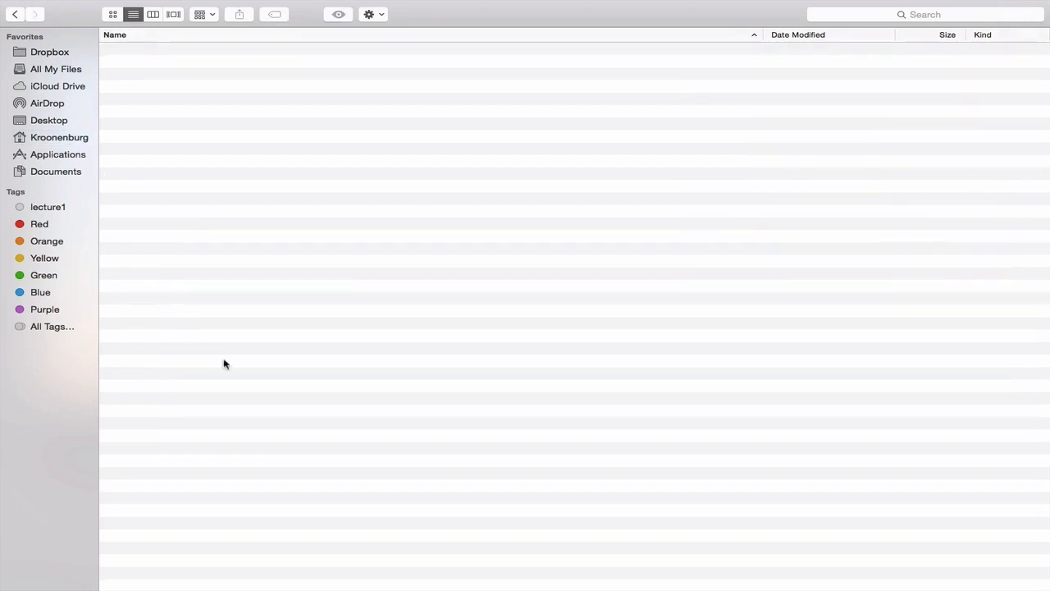
{"action": "type", "text": "••"}
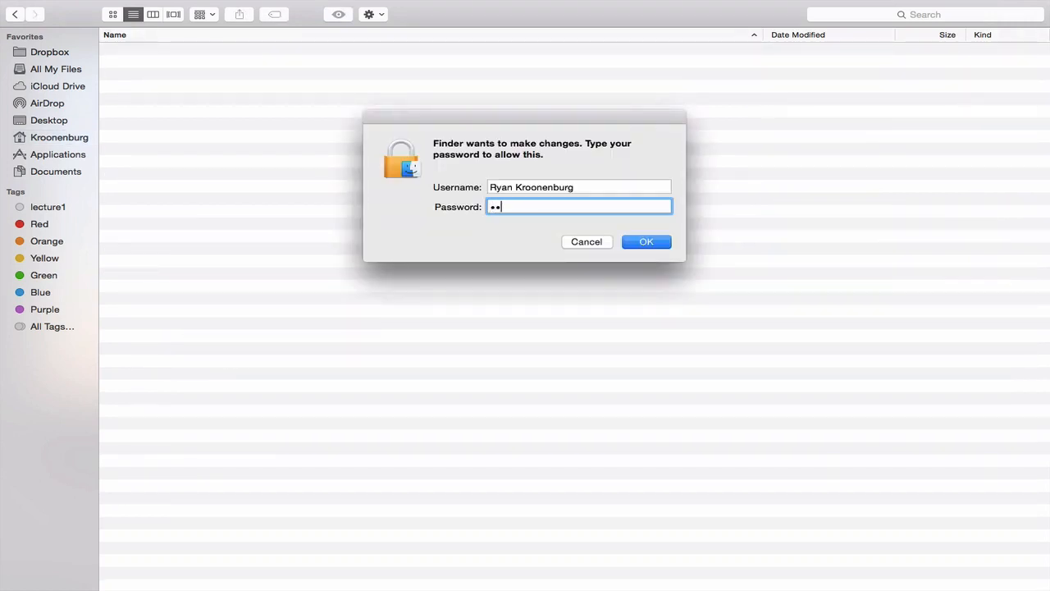
{"action": "type", "text": "•••••••••"}
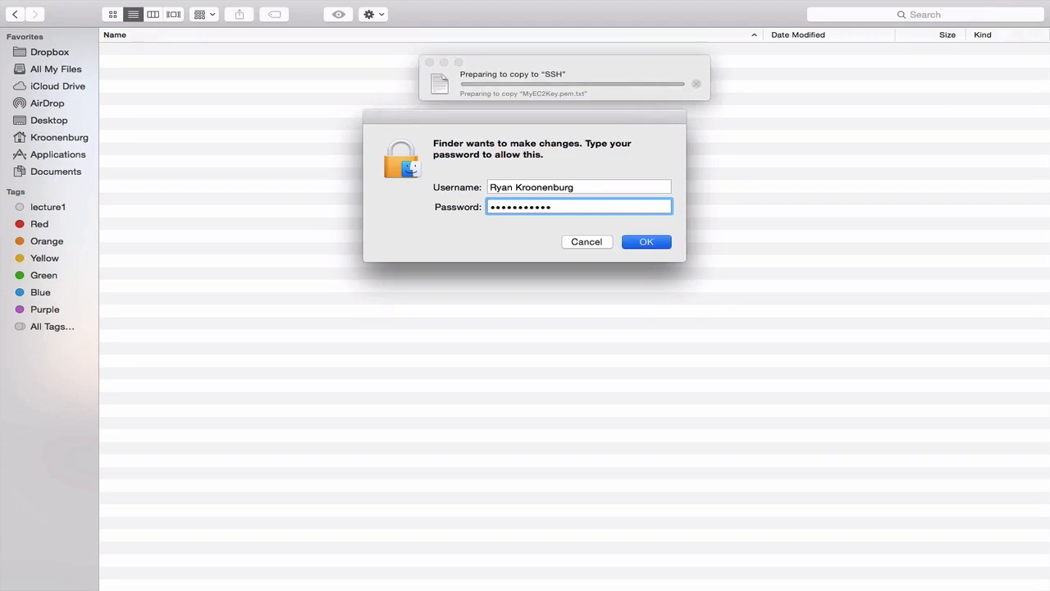
{"action": "key", "text": "Return"}
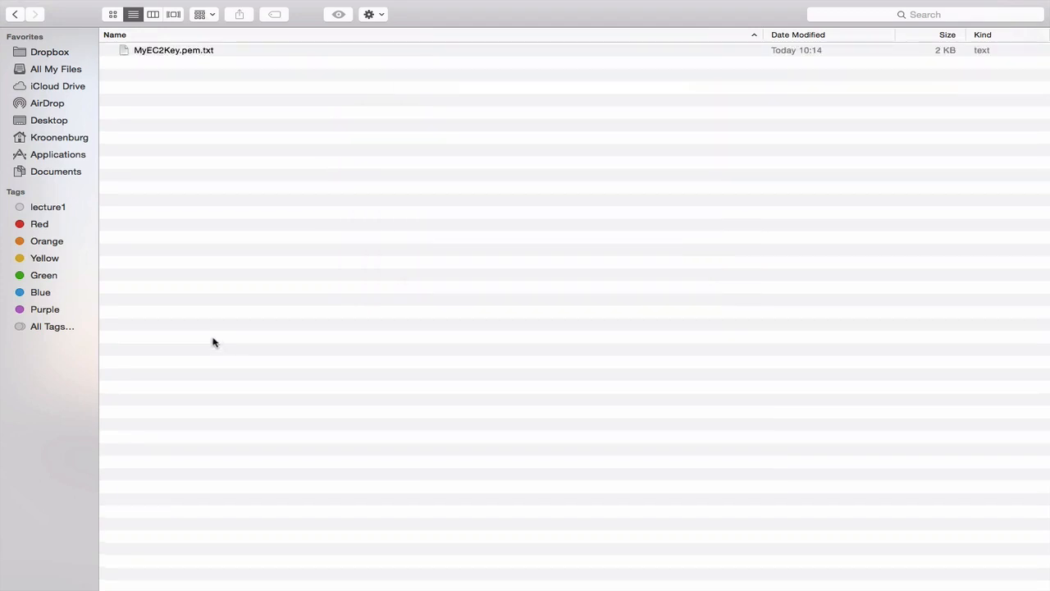
Open Terminal from the Utilities folder in Applications.
{"action": "left_click", "coordinate": [74, 158]}
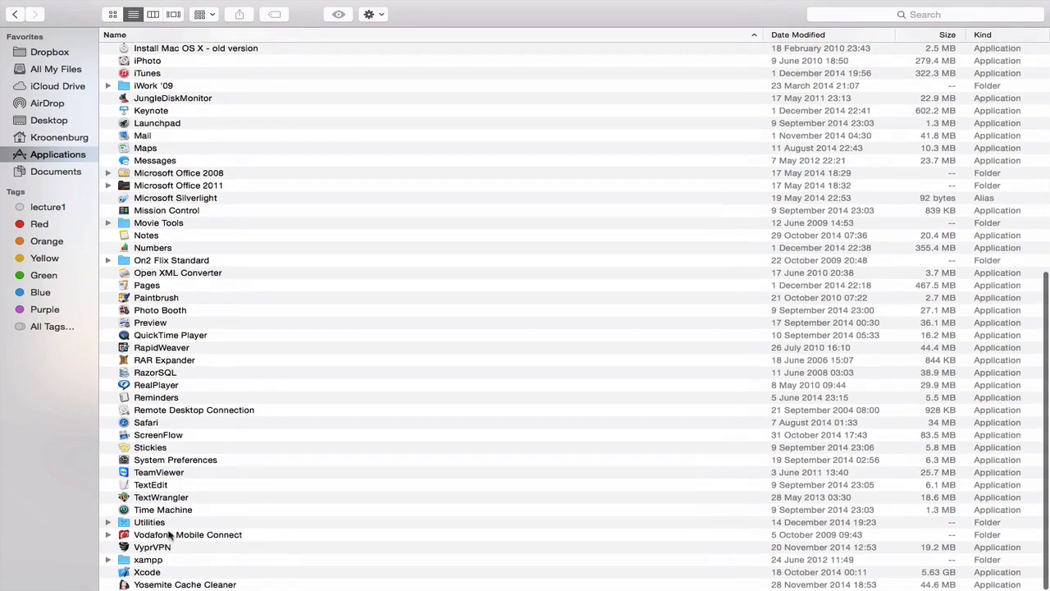
{"action": "left_click", "coordinate": [151, 523]}
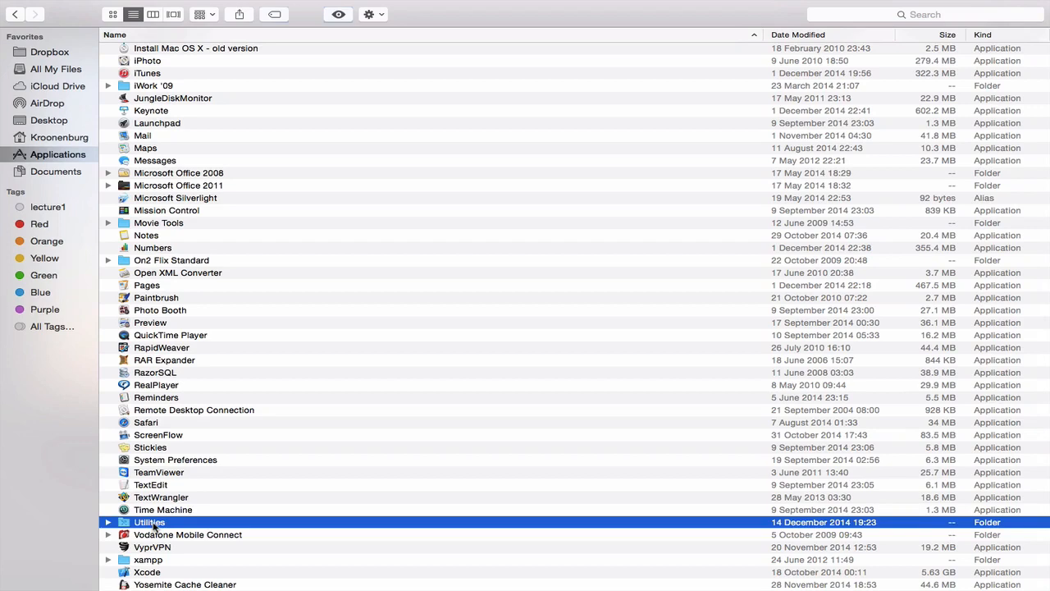
{"action": "double_click", "coordinate": [152, 524]}
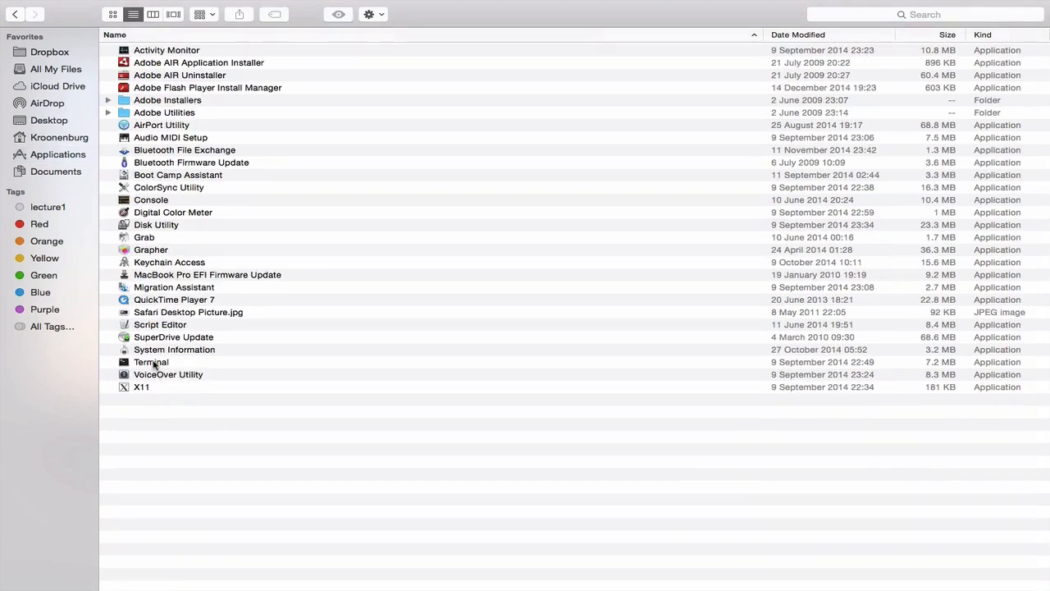
{"action": "left_click", "coordinate": [152, 362]}
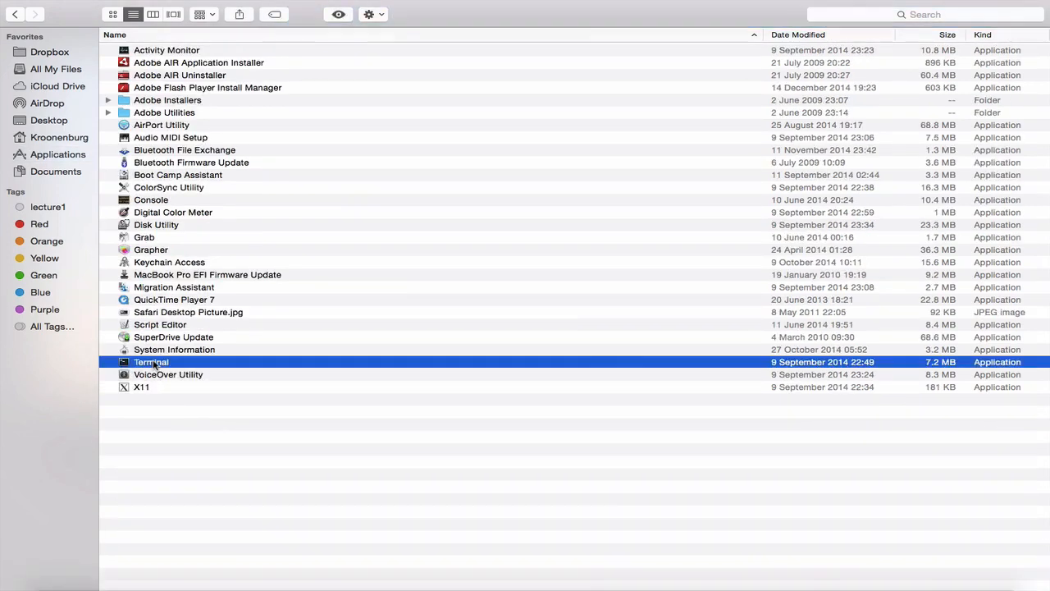
{"action": "double_click", "coordinate": [151, 361]}
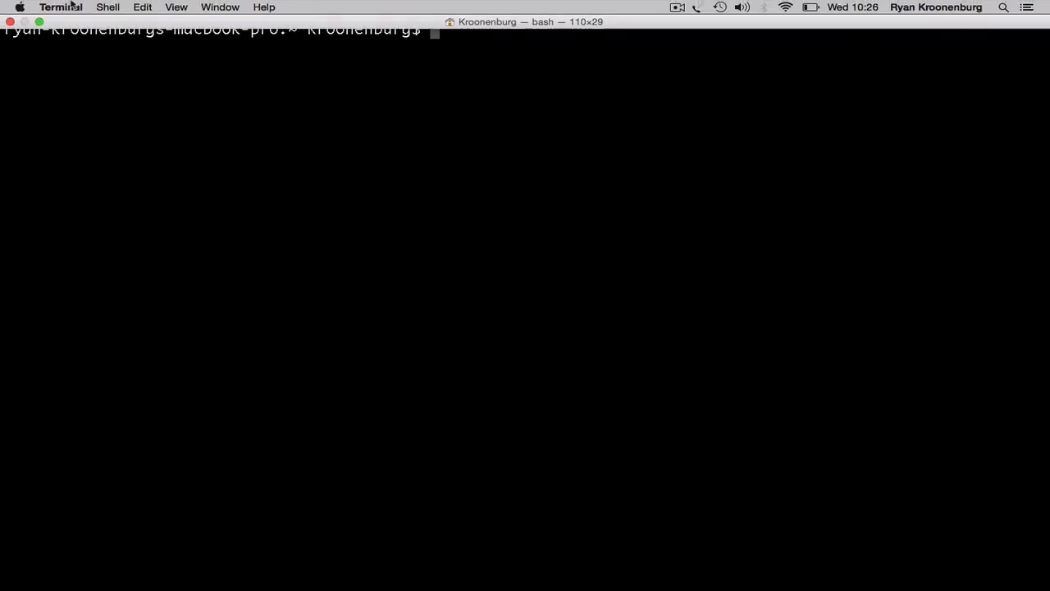
Examine the colour profiles in the Terminal preferences and return to the shell window.
{"action": "left_click", "coordinate": [64, 10]}
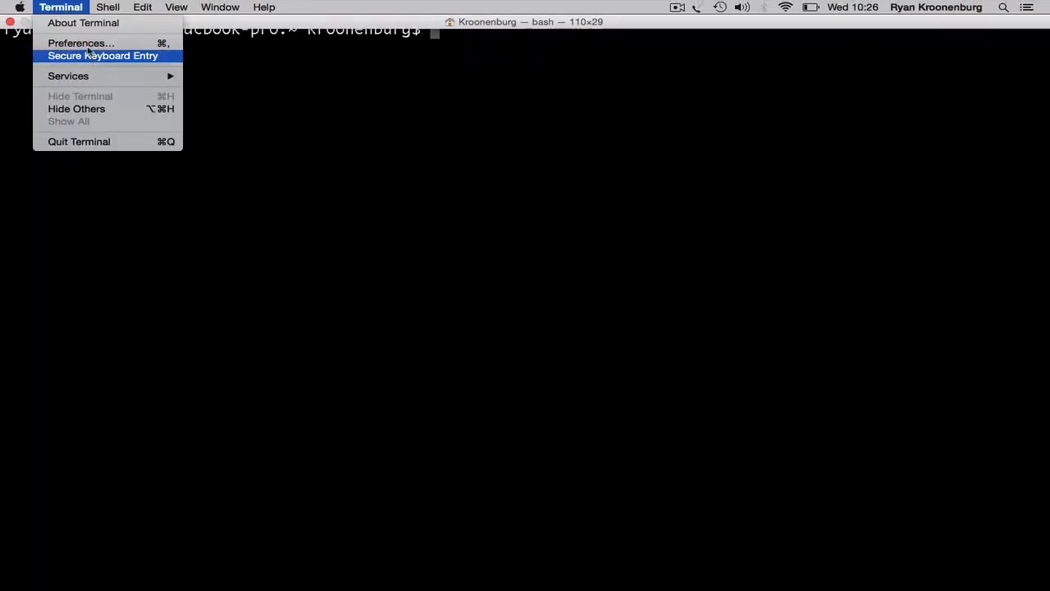
{"action": "left_click", "coordinate": [82, 43]}
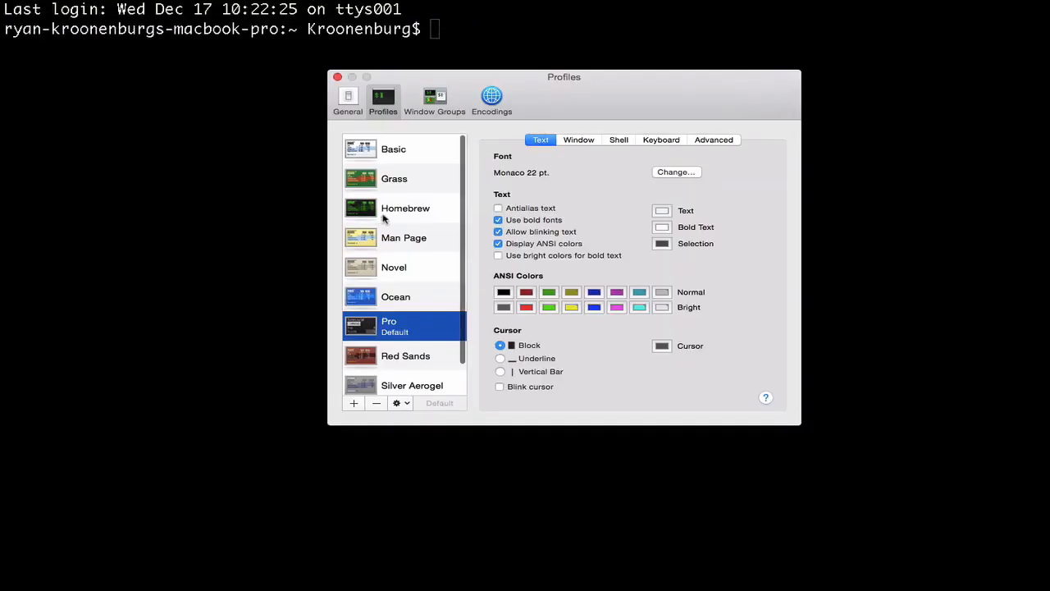
{"action": "scroll", "coordinate": [428, 158], "scroll_direction": "up", "scroll_amount": 1}
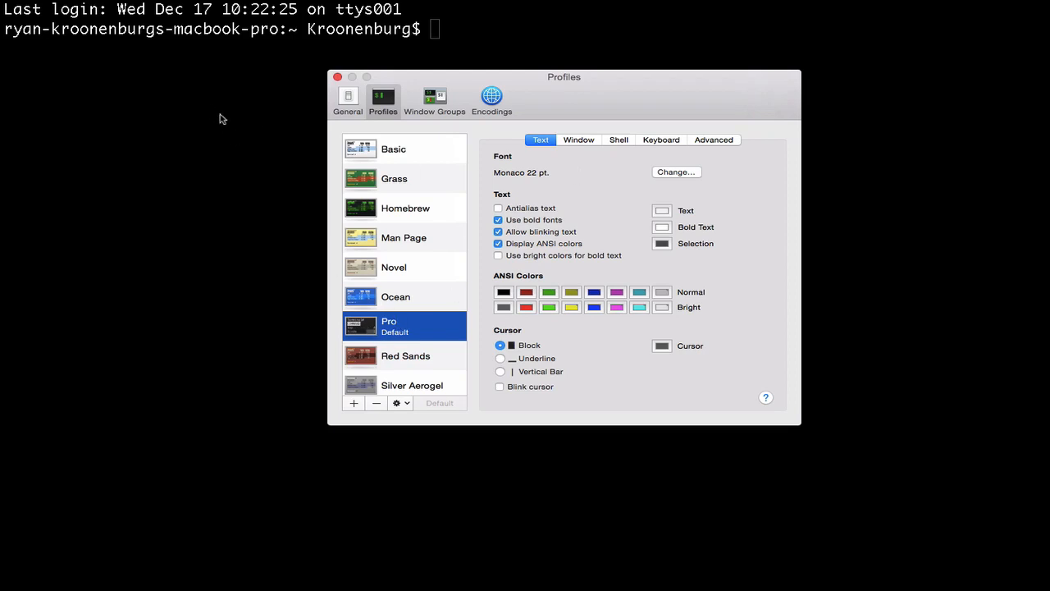
{"action": "left_click", "coordinate": [188, 107]}
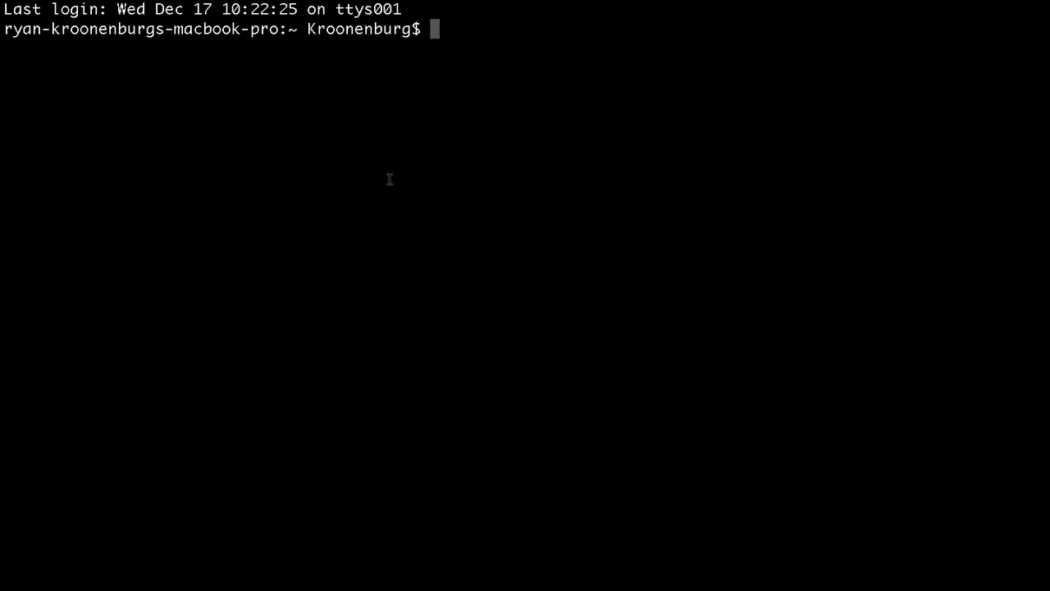
List the home folder's contents, change into the SSH directory and list its files.
{"action": "type", "text": "ls"}
{"action": "key", "text": "Return"}
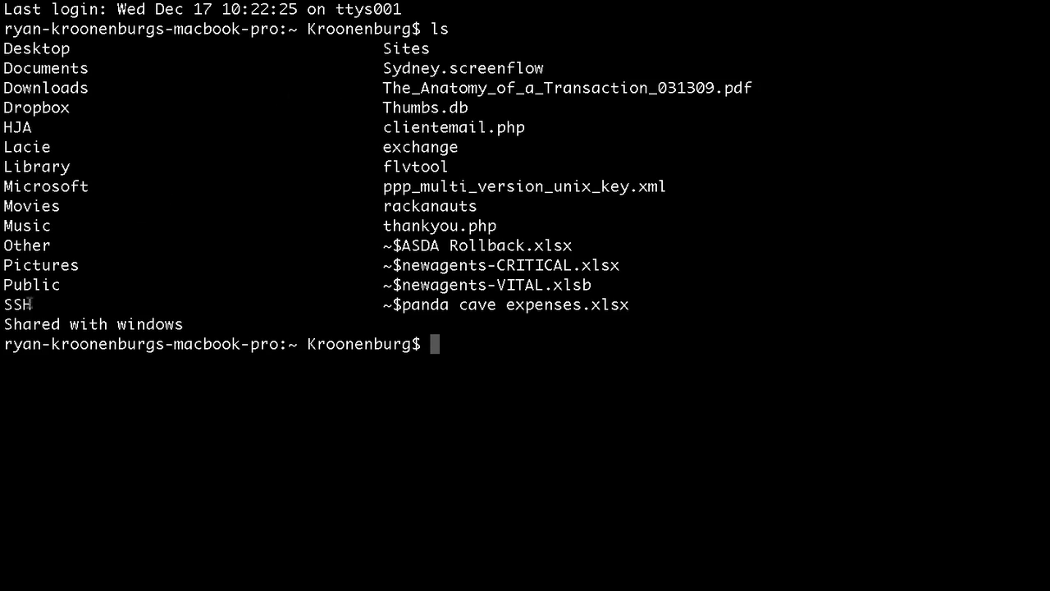
{"action": "type", "text": "cd SSH"}
{"action": "key", "text": "Return"}
{"action": "type", "text": "ls"}
{"action": "key", "text": "Return"}
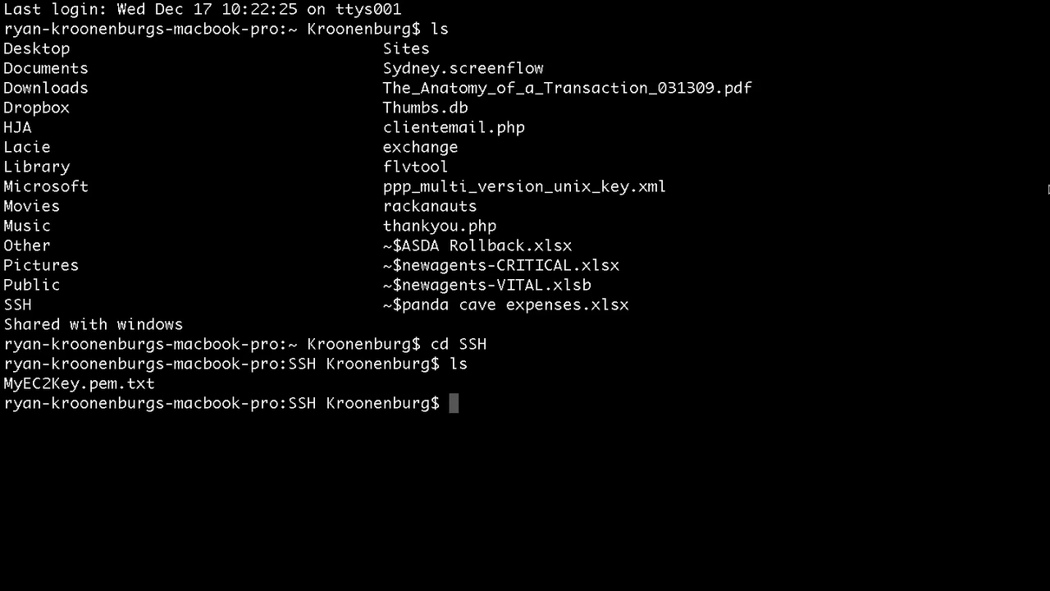
Try to rename MyEC2Key.pem.txt as MyEC2Key.pem with the mv command as the regular user.
{"action": "type", "text": "mv My"}
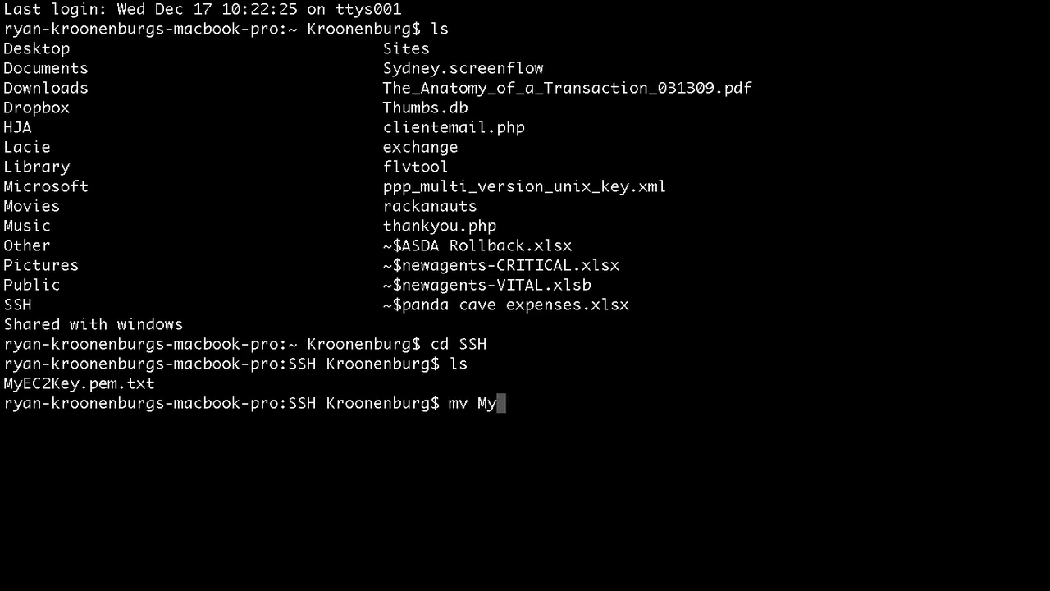
{"action": "key", "text": "Tab"}
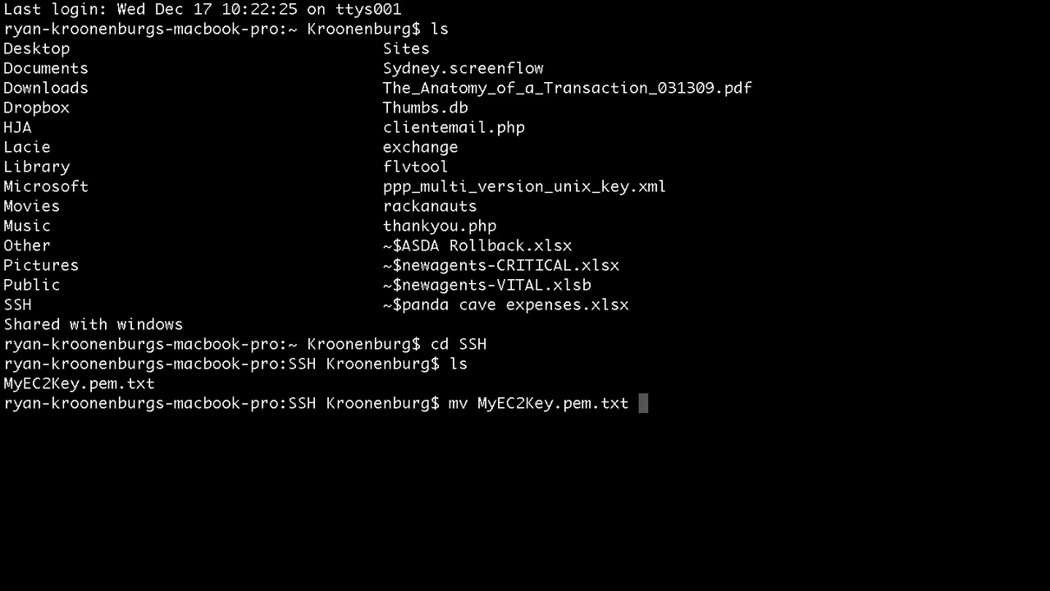
{"action": "type", "text": "MyEC2Key."}
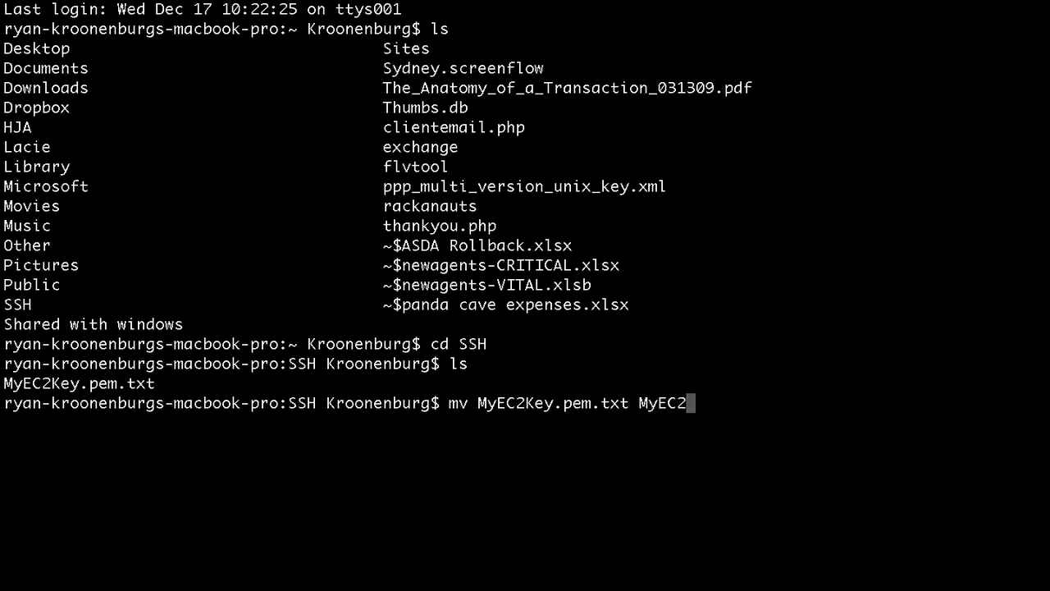
{"action": "type", "text": "pem"}
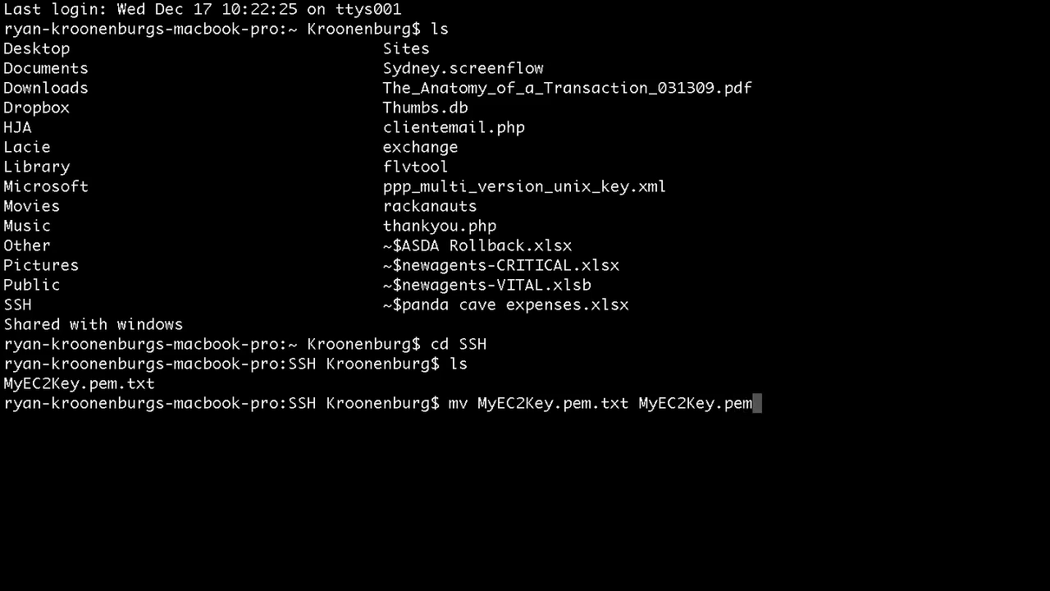
{"action": "key", "text": "Return"}
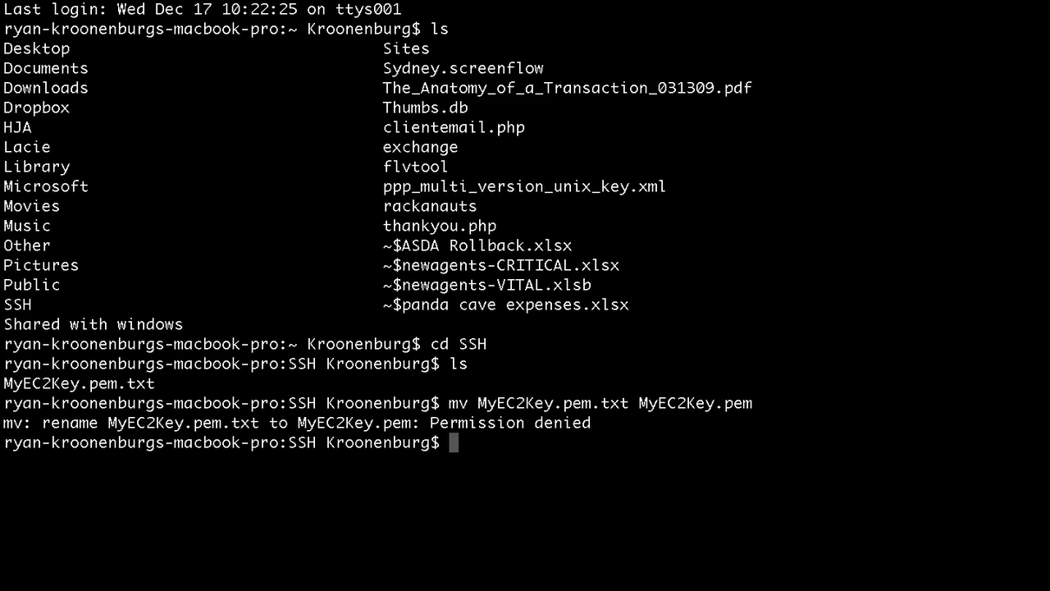
Start a root shell with "sudo su", entering the account password.
{"action": "type", "text": "sudo su"}
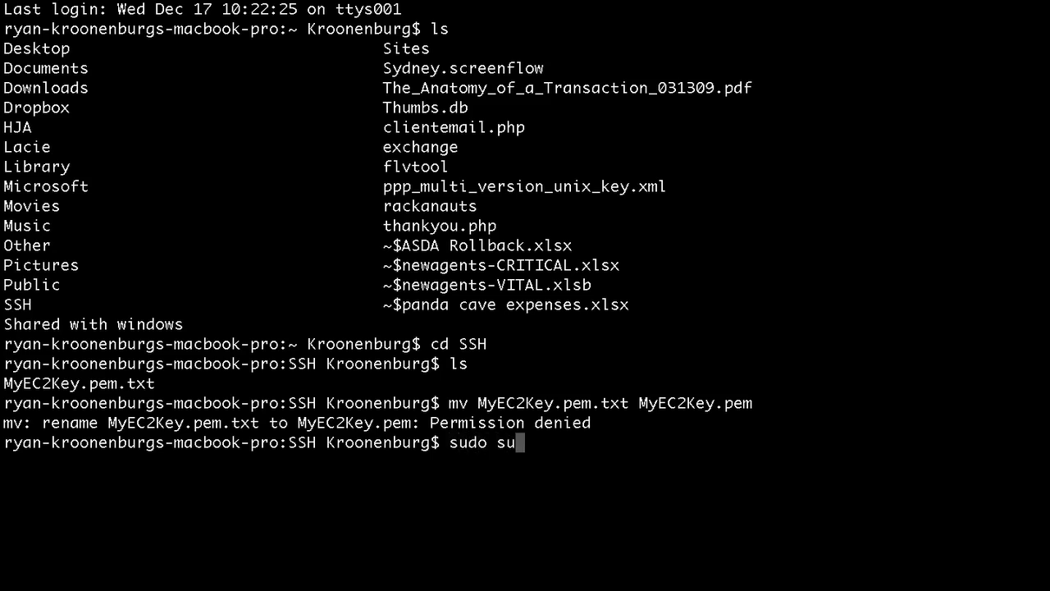
{"action": "key", "text": "Return"}
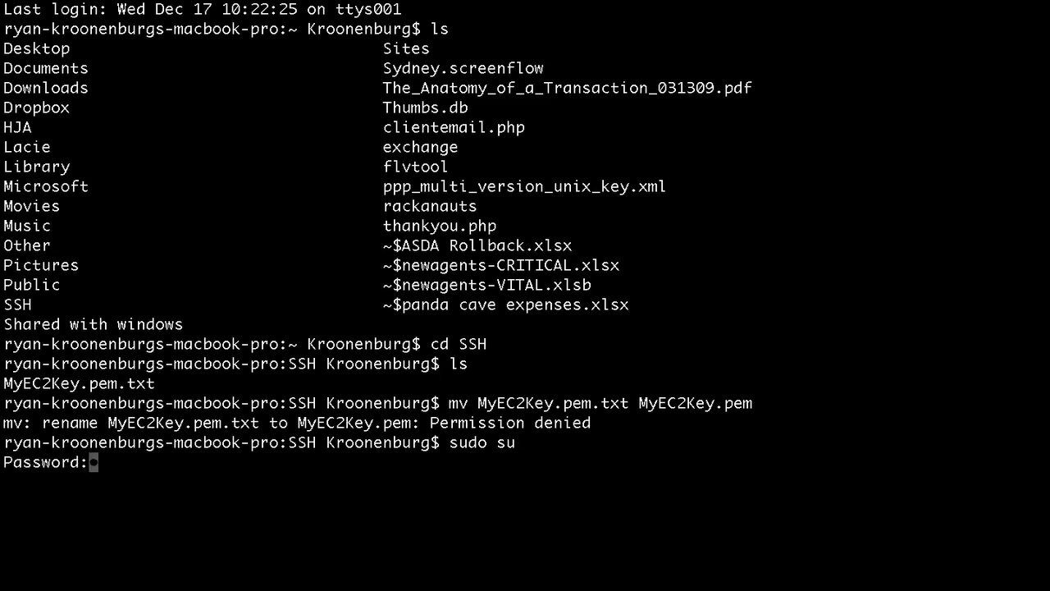
{"action": "key", "text": "Return"}
{"action": "type", "text": "exit"}
{"action": "key", "text": "BackSpace"}
{"action": "key", "text": "BackSpace"}
{"action": "key", "text": "BackSpace"}
{"action": "key", "text": "BackSpace"}
Rename MyEC2Key.pem.txt as MyEC2Key.pem with the mv command in the root shell.
{"action": "type", "text": "mv M"}
{"action": "key", "text": "Tab"}
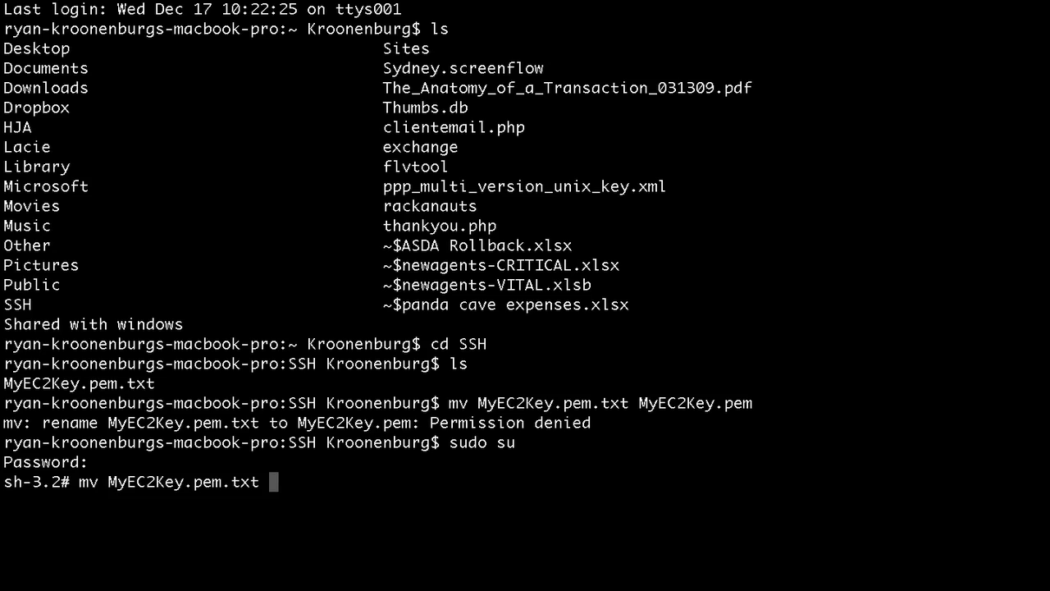
{"action": "type", "text": "MyEC2"}
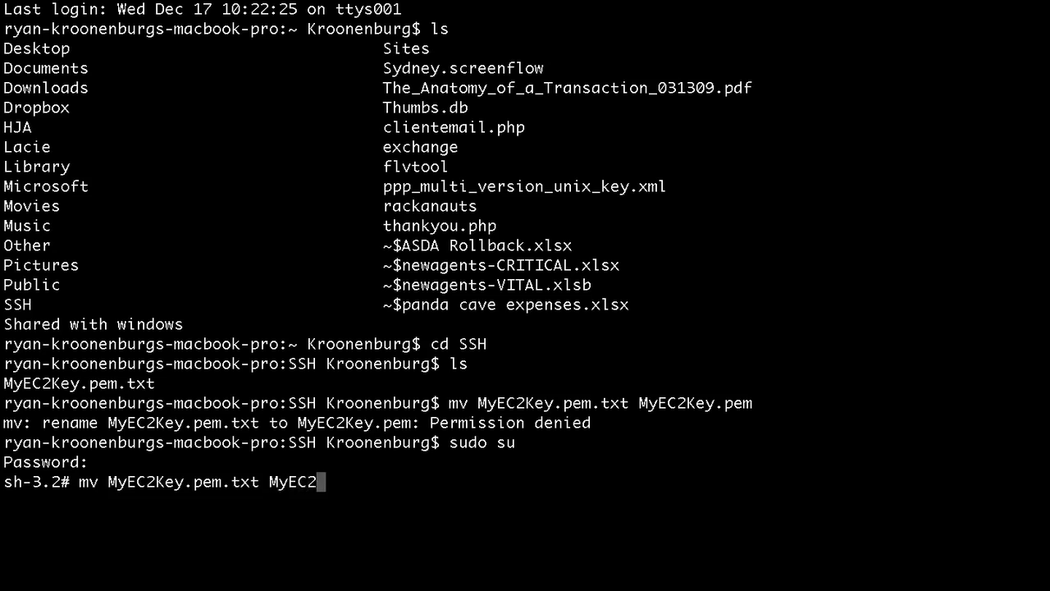
{"action": "type", "text": "Key.pem"}
{"action": "key", "text": "Return"}
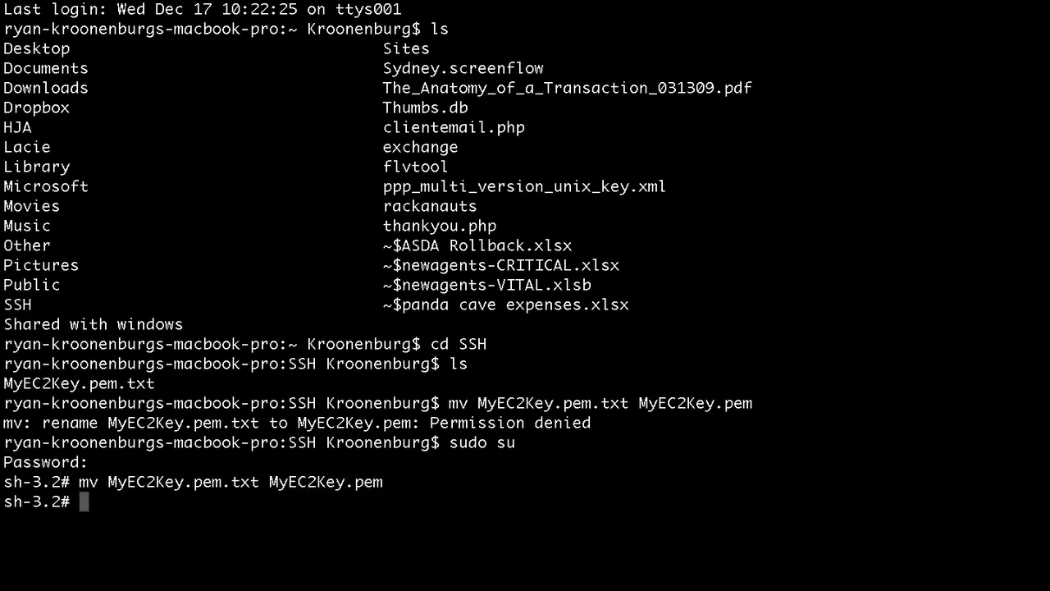
List the SSH folder's files to check the renamed key, and clear the terminal screen.
{"action": "type", "text": "ls"}
{"action": "key", "text": "Return"}
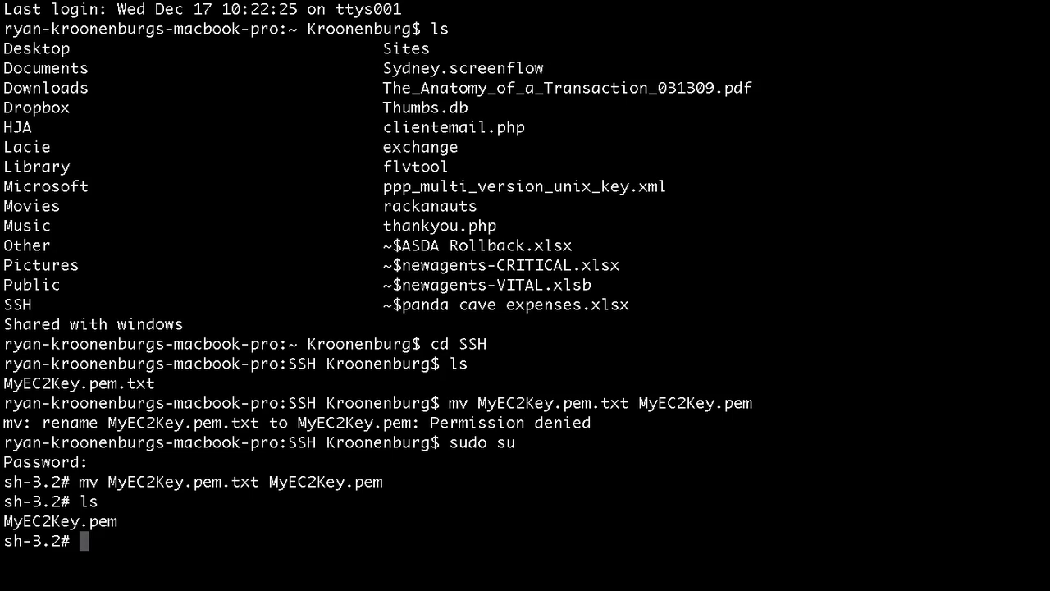
{"action": "type", "text": "clear"}
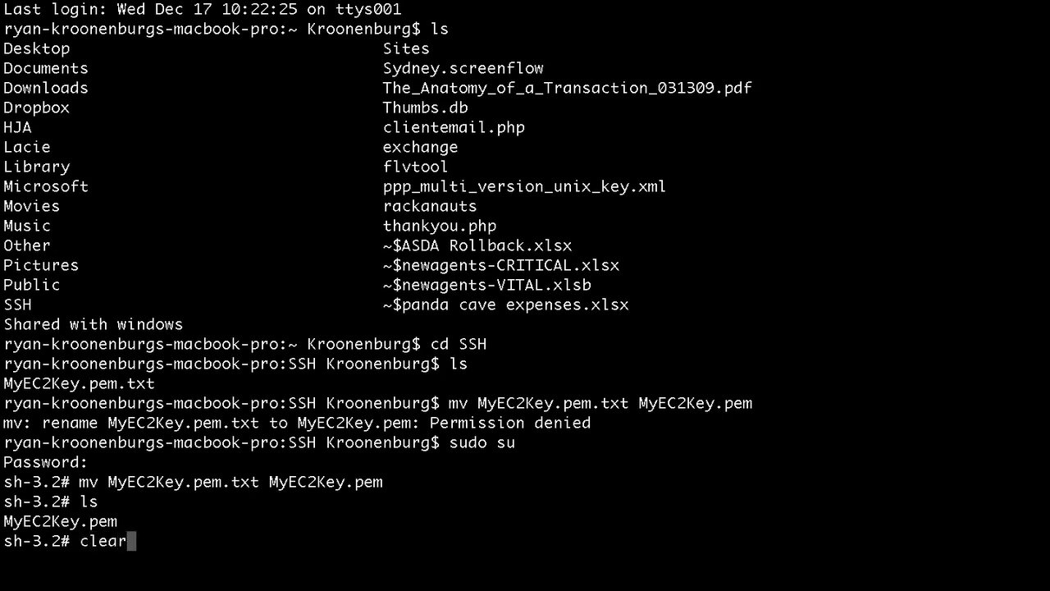
{"action": "key", "text": "Return"}
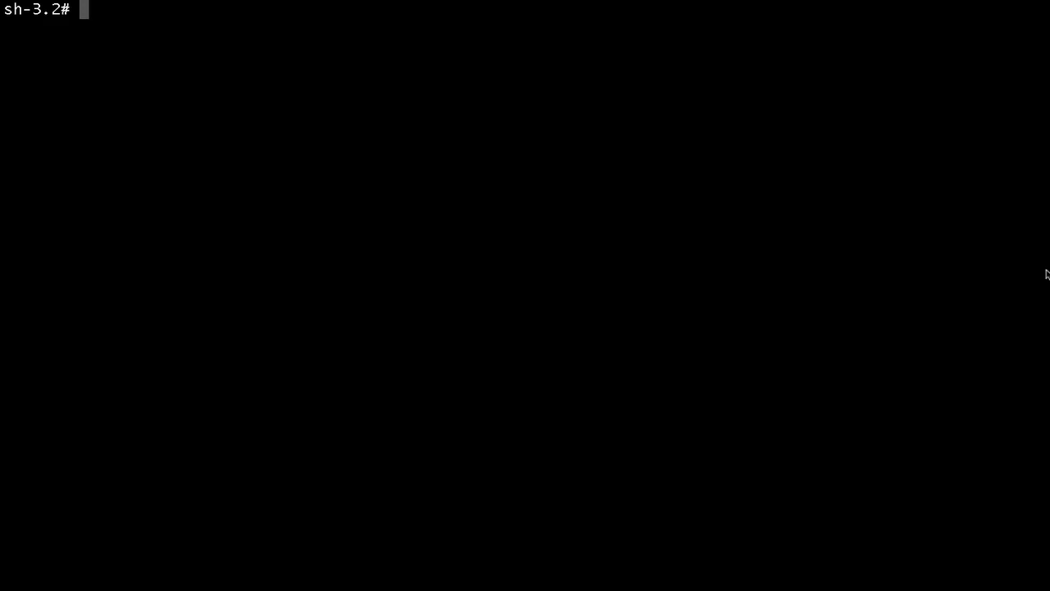
Copy the Webserver1 instance's public IP address from the EC2 console in the browser and return to Terminal.
{"action": "key", "text": "ctrl+Right"}
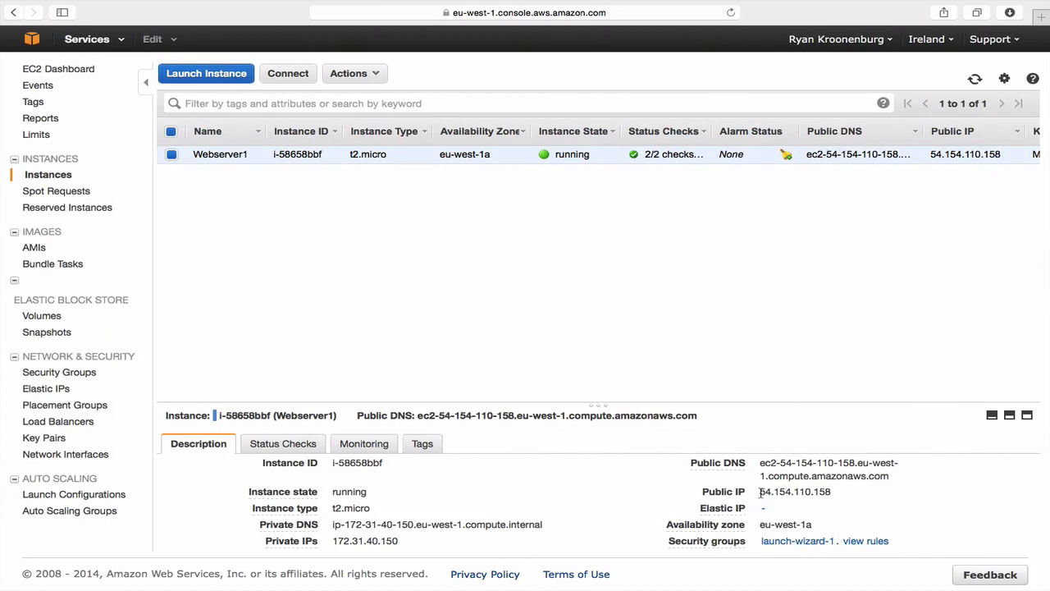
{"action": "left_click_drag", "start_coordinate": [759, 493], "coordinate": [845, 495]}
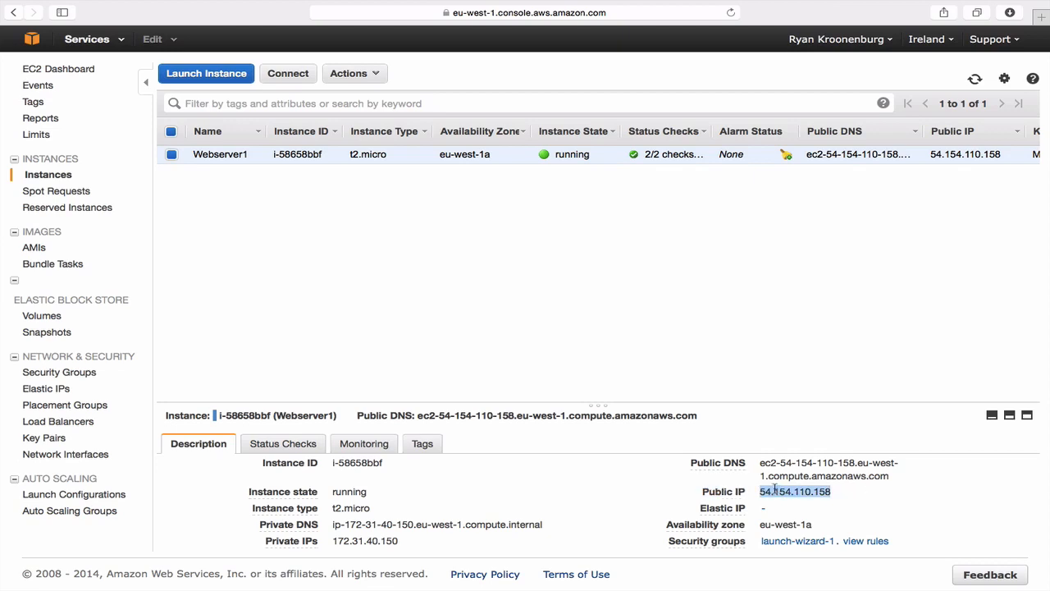
{"action": "right_click", "coordinate": [776, 490]}
{"action": "left_click", "coordinate": [804, 492]}
{"action": "key", "text": "super+Tab"}
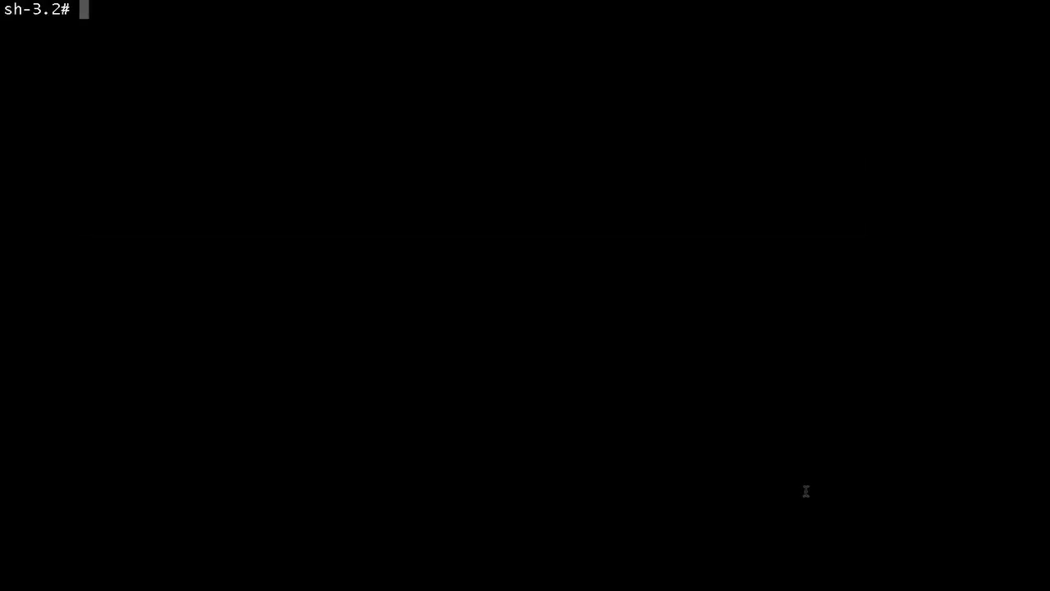
List the folder's files and display the usage help of the ssh command.
{"action": "type", "text": "ls"}
{"action": "key", "text": "Return"}
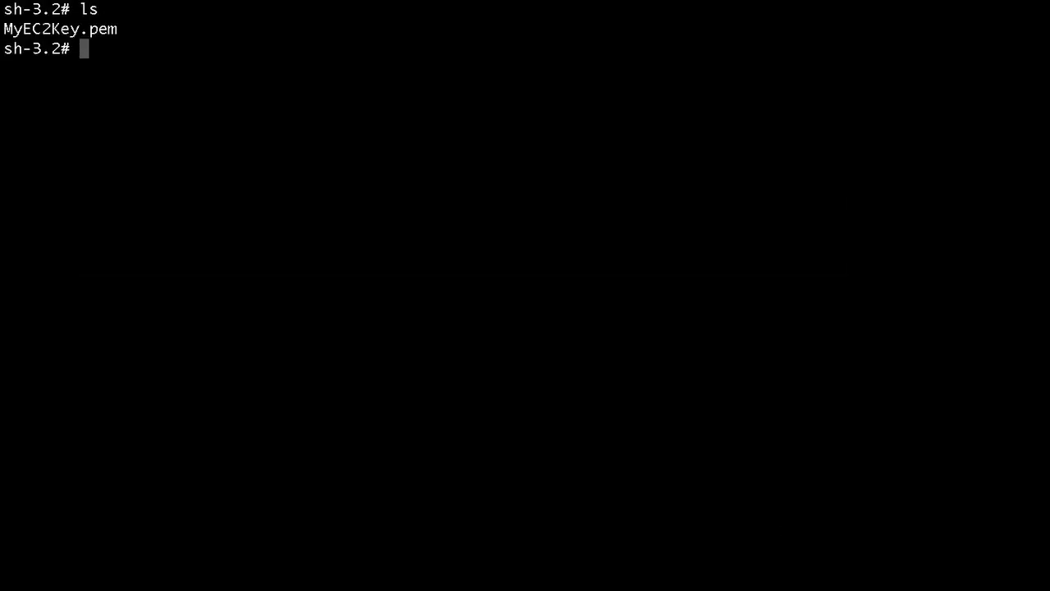
{"action": "type", "text": "ssh"}
{"action": "key", "text": "Return"}
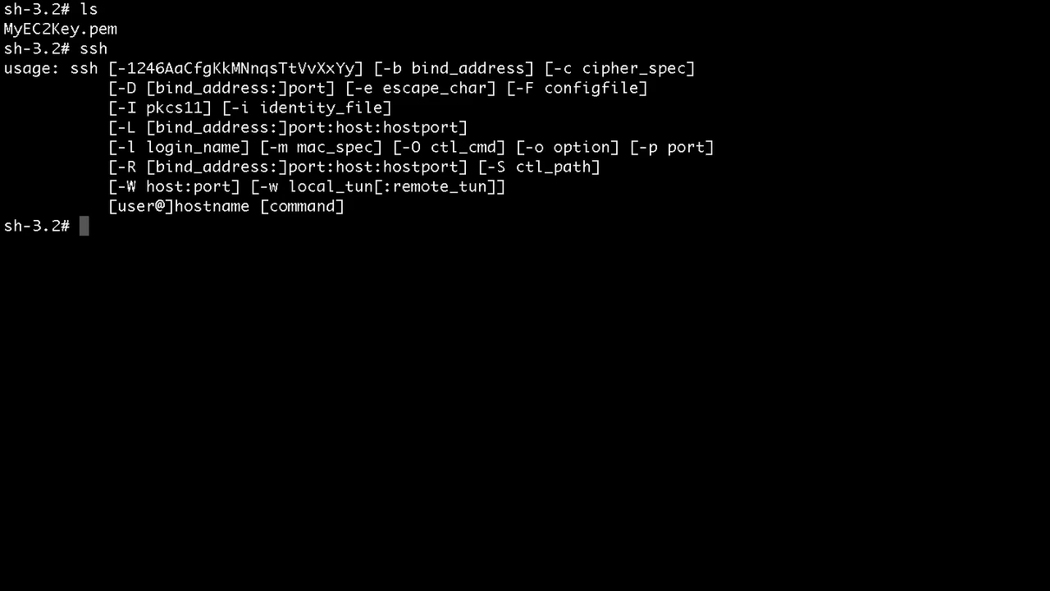
Run ssh to the copied public IP 54.154.110.158 with login name ec2-user and identity file MyEC2Key.pem.
{"action": "type", "text": "ssh"}
{"action": "right_click", "coordinate": [309, 284]}
{"action": "left_click", "coordinate": [339, 301]}
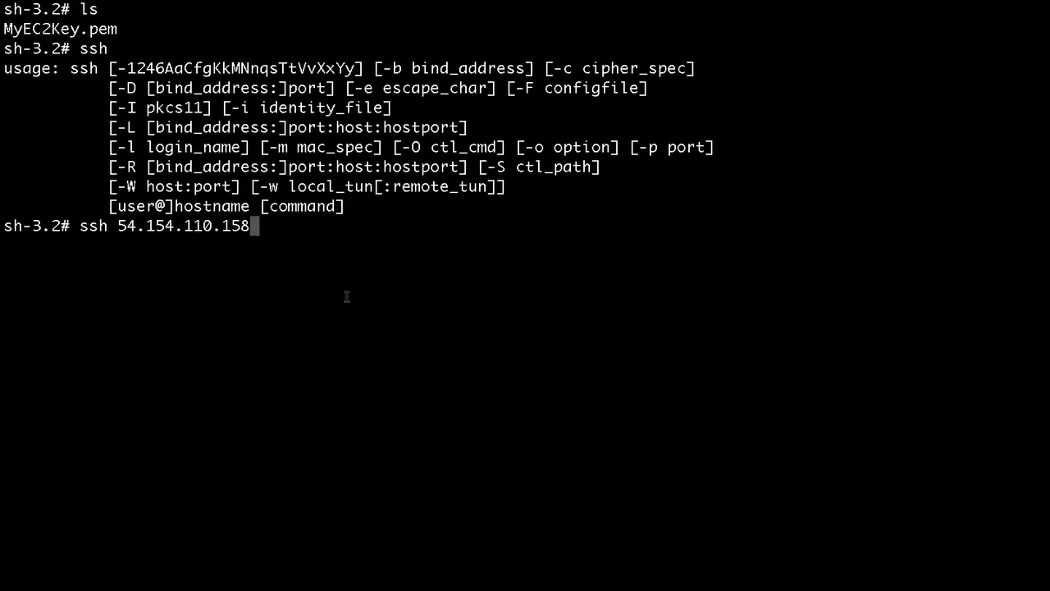
{"action": "type", "text": "-l ex"}
{"action": "key", "text": "BackSpace"}
{"action": "type", "text": "c"}
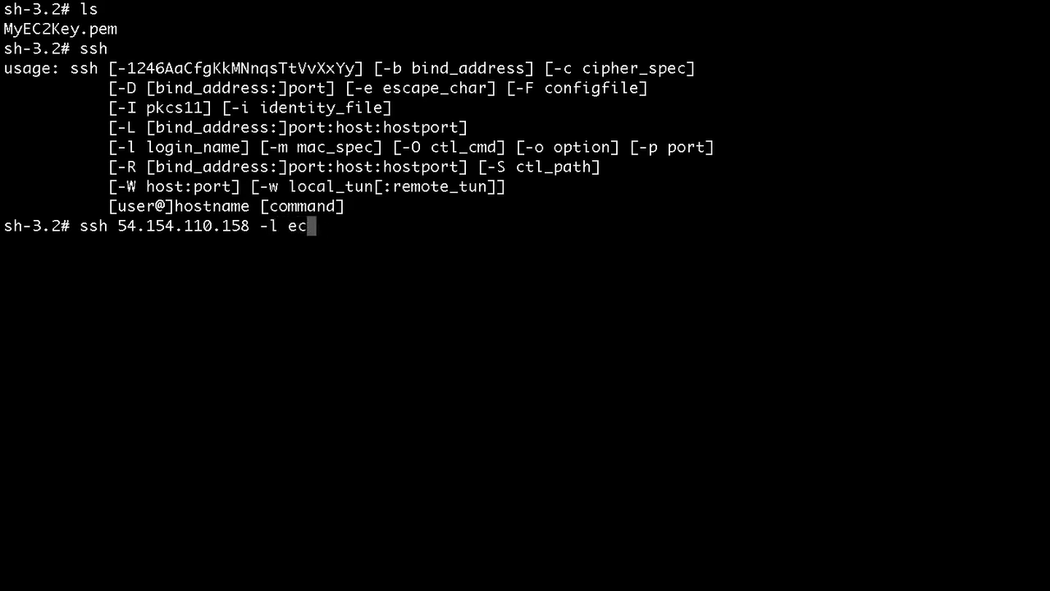
{"action": "type", "text": "2-user"}
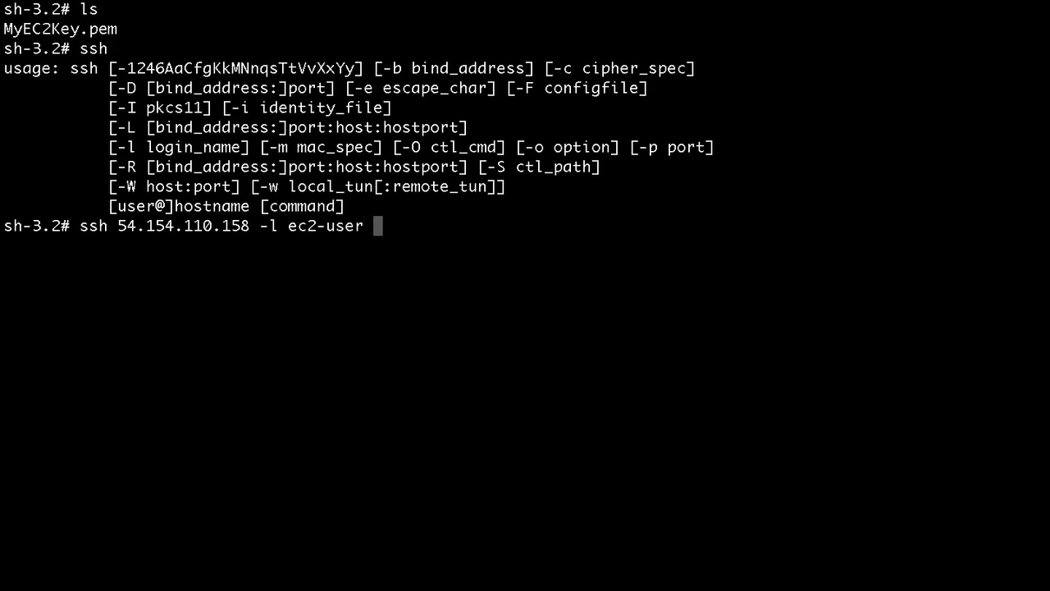
{"action": "type", "text": "-i My"}
{"action": "key", "text": "Tab"}
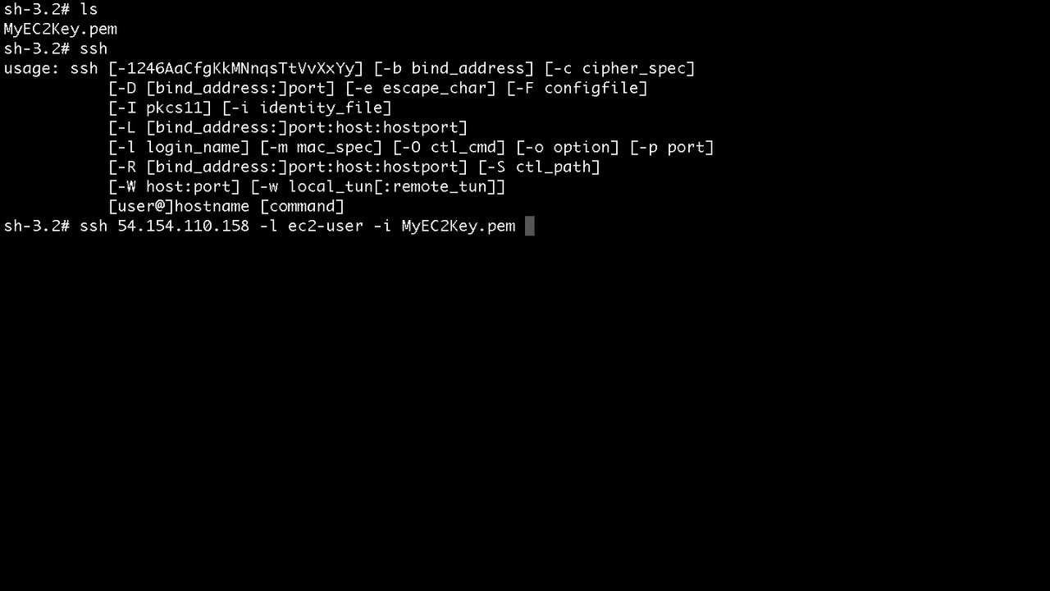
{"action": "key", "text": "Return"}
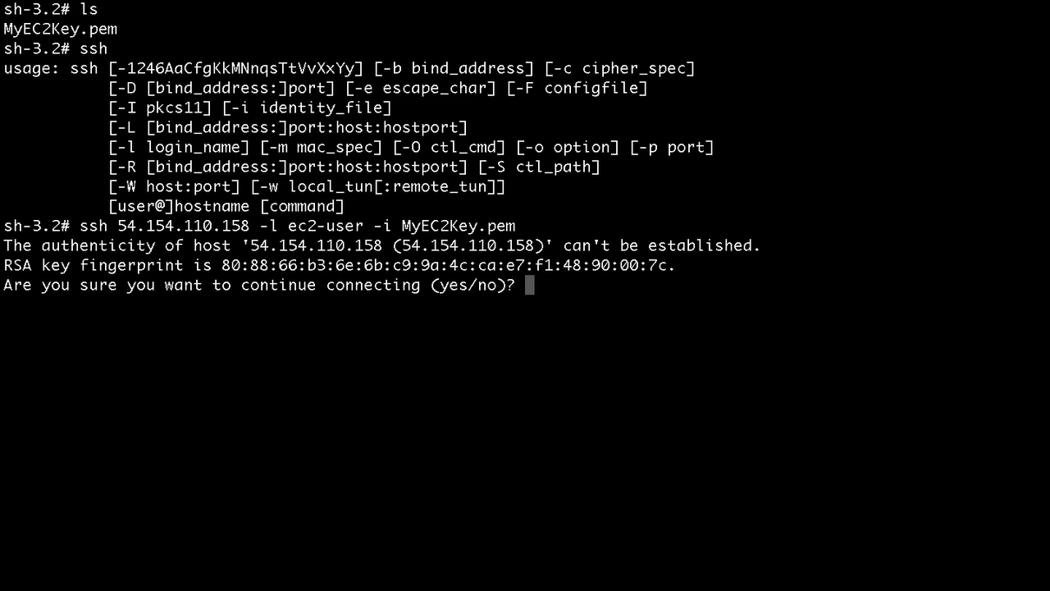
Accept the unknown host's authenticity with "yes" to continue the SSH connection.
{"action": "type", "text": "y"}
{"action": "key", "text": "Return"}
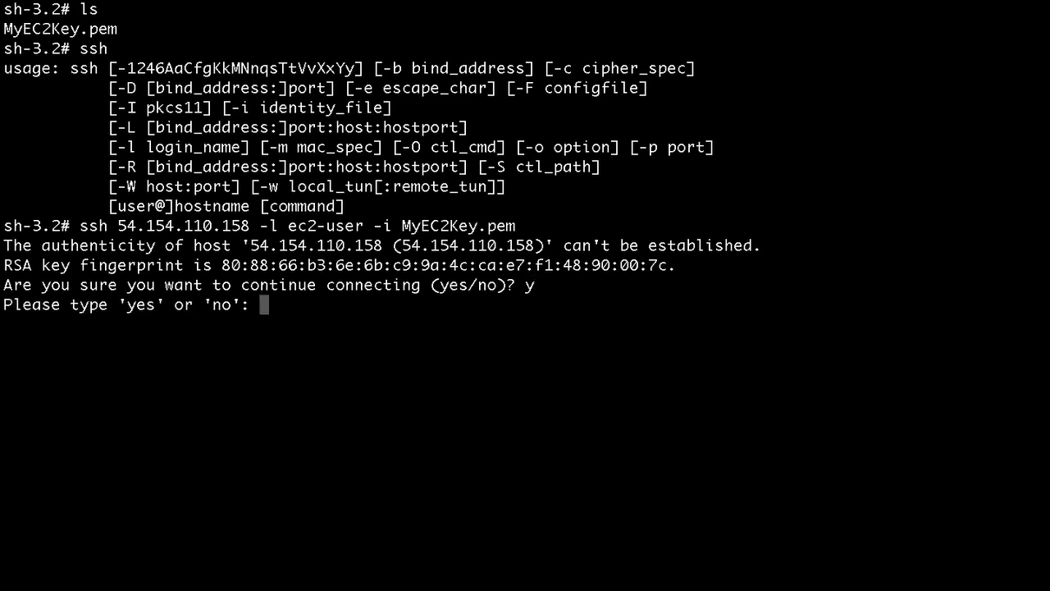
{"action": "type", "text": "yes"}
{"action": "key", "text": "Return"}
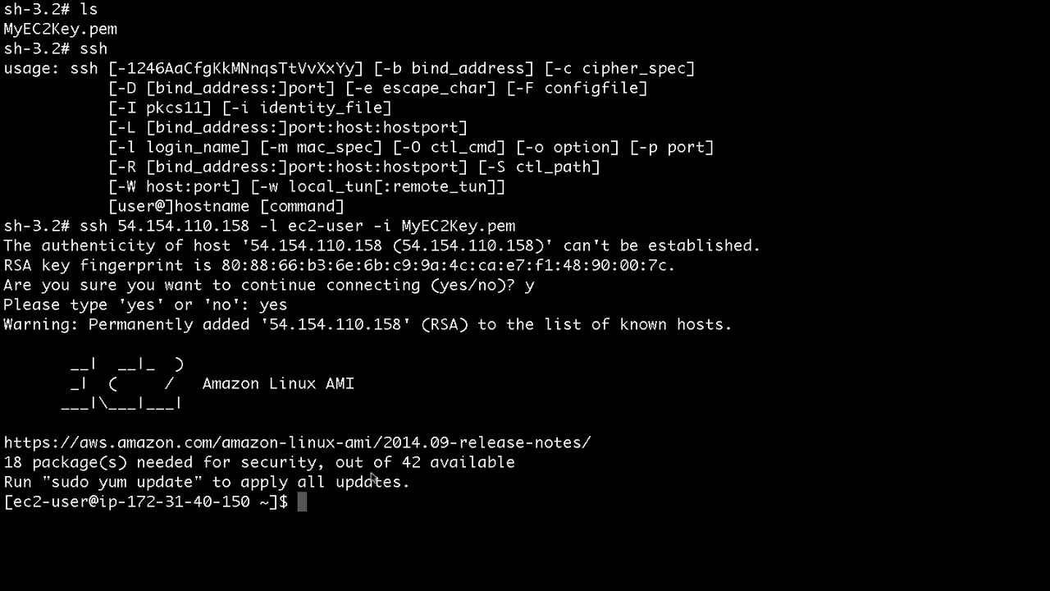
Switch to the root user on the EC2 instance with "sudo su" and clear the screen.
{"action": "type", "text": "sudo"}
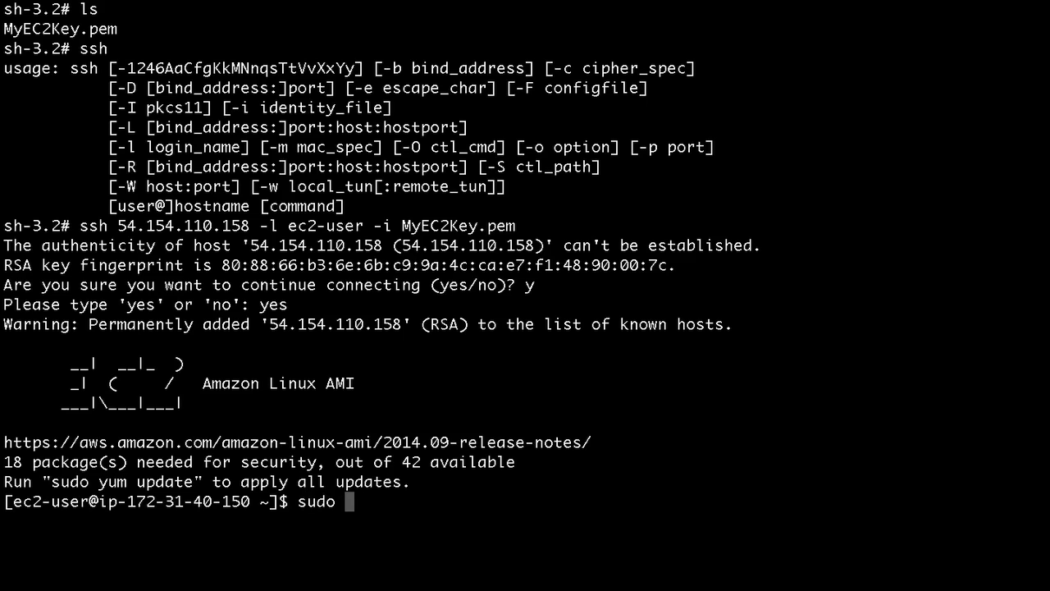
{"action": "type", "text": " su"}
{"action": "key", "text": "Return"}
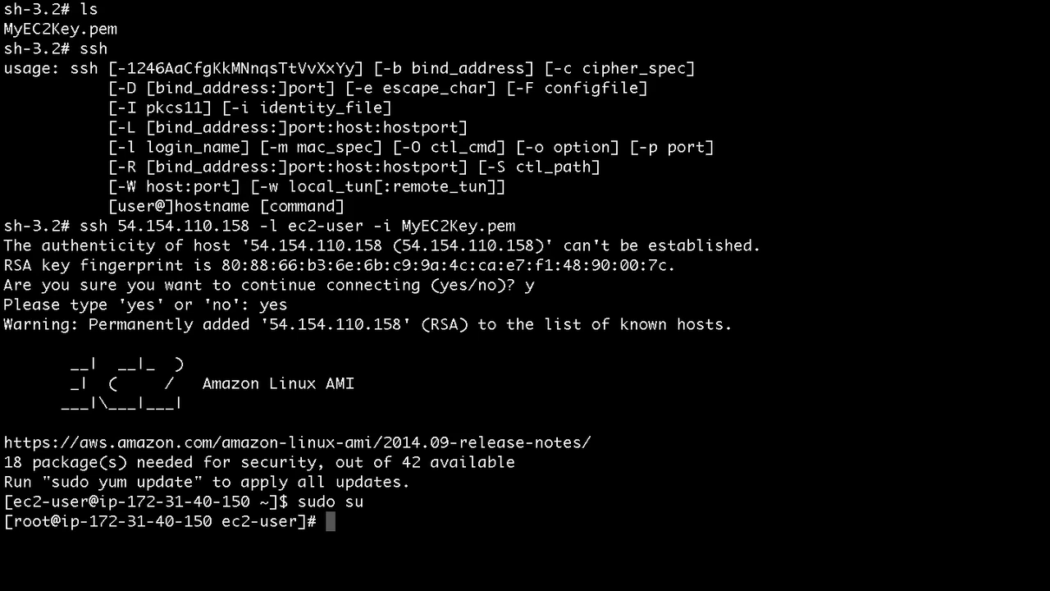
{"action": "type", "text": "clear"}
{"action": "key", "text": "Return"}
Run "yum update" on the instance and approve the package download and installation with "y".
{"action": "type", "text": "yum update"}
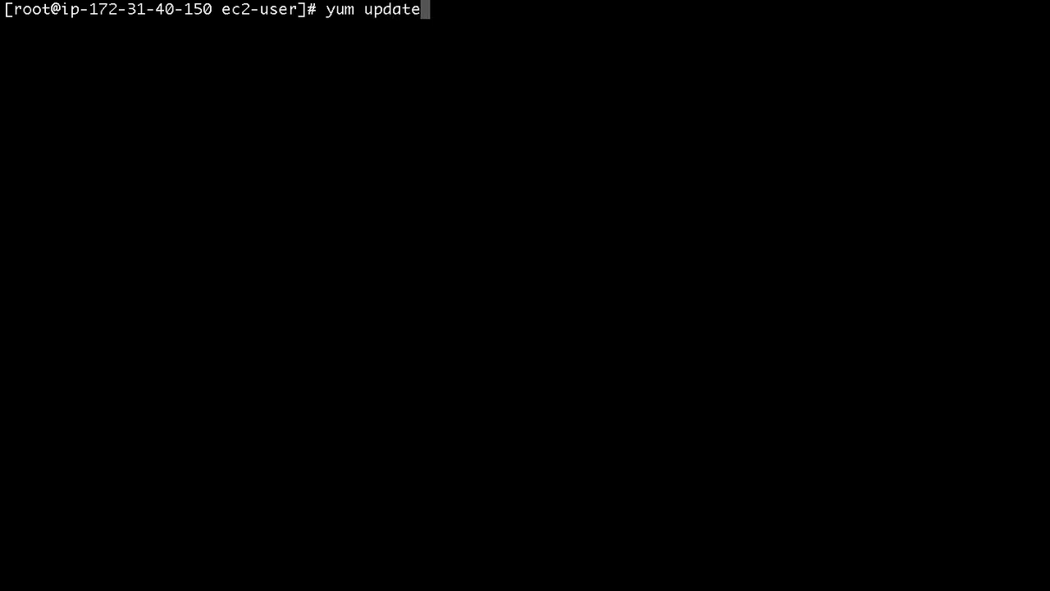
{"action": "key", "text": "Return"}
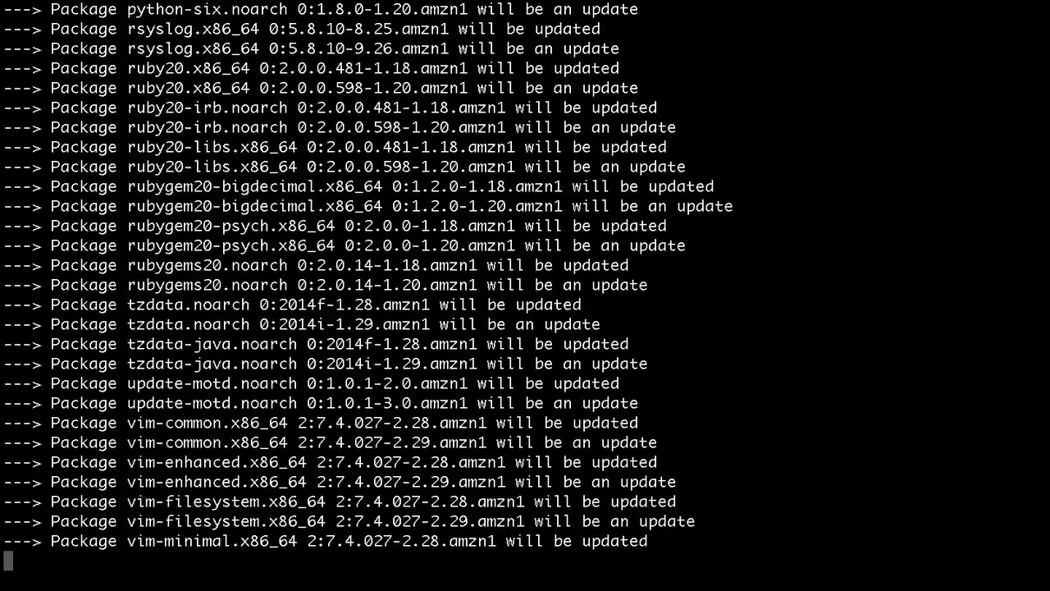
{"action": "type", "text": "y"}
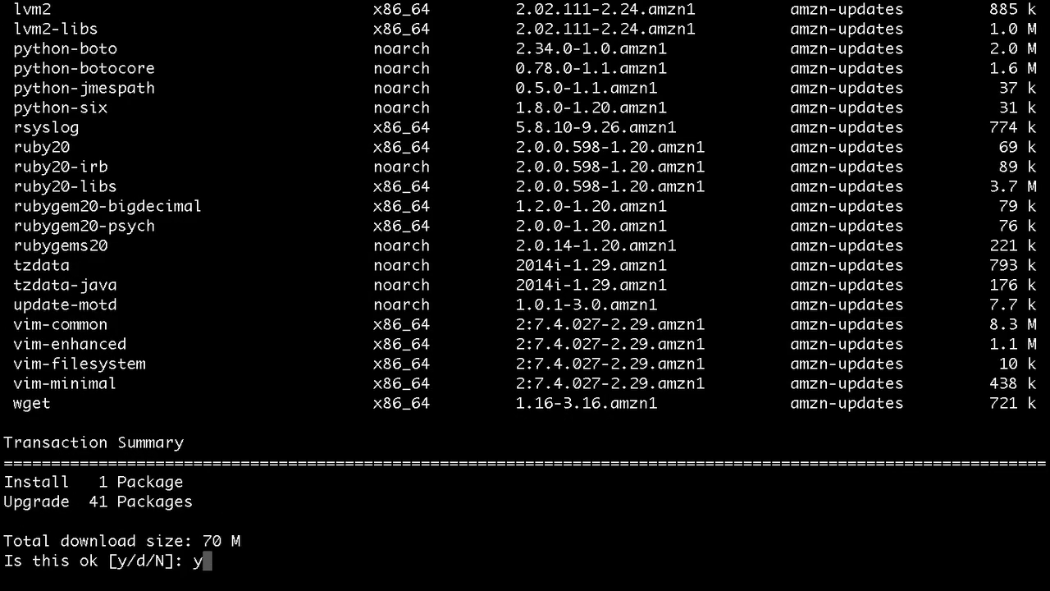
{"action": "key", "text": "Return"}
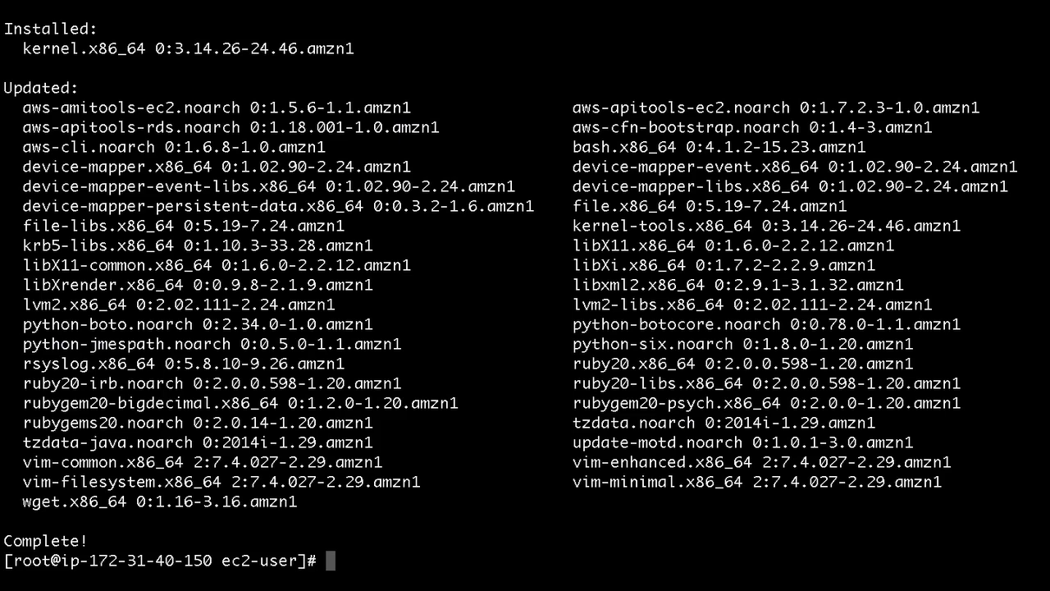
Exit the instance's root shell and log out of the SSH session.
{"action": "type", "text": "exit"}
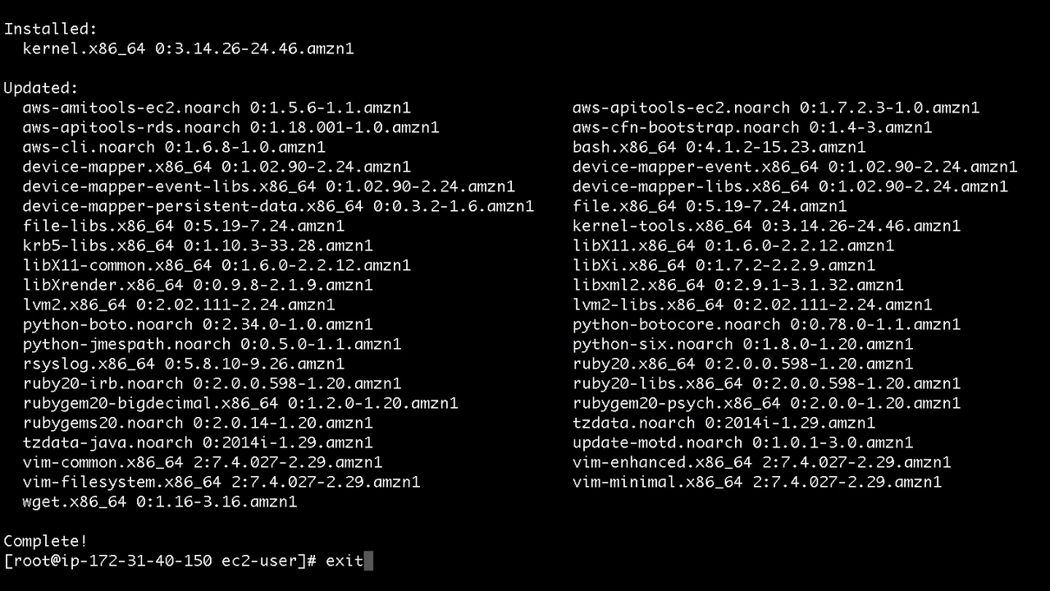
{"action": "key", "text": "Return"}
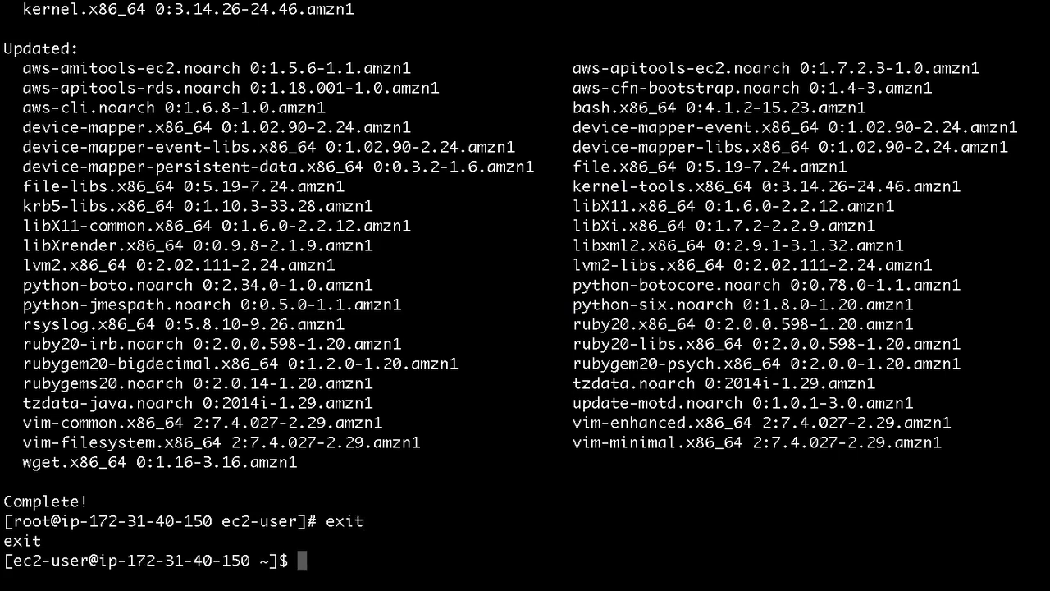
{"action": "type", "text": "exit"}
{"action": "key", "text": "Return"}
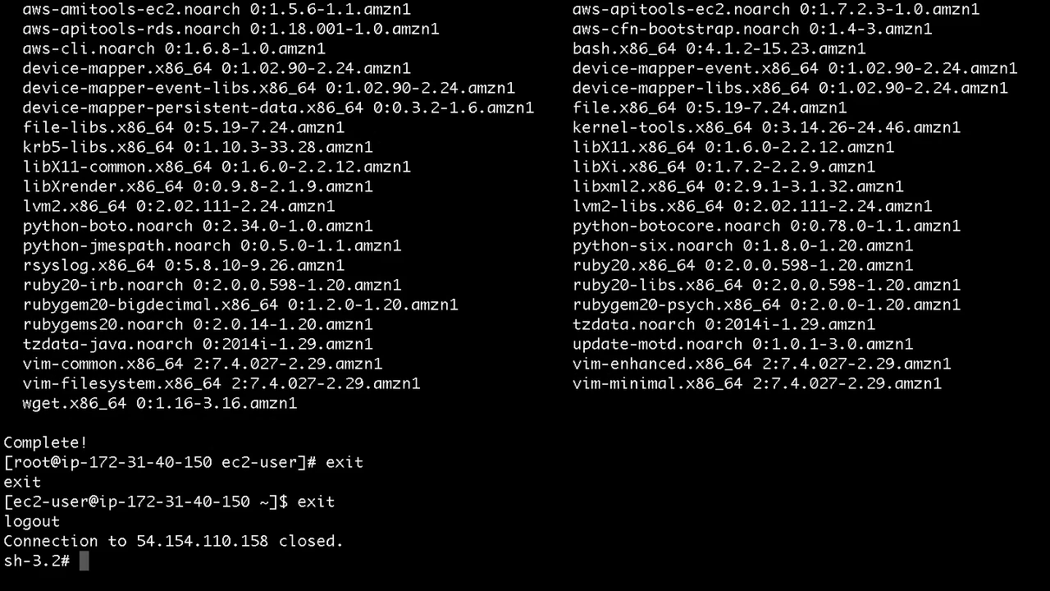
Rerun the earlier ssh command without the "-l ec2-user" option, as "ssh 54.154.110.158 -i MyEC2Key.pem".
{"action": "key", "text": "Up"}
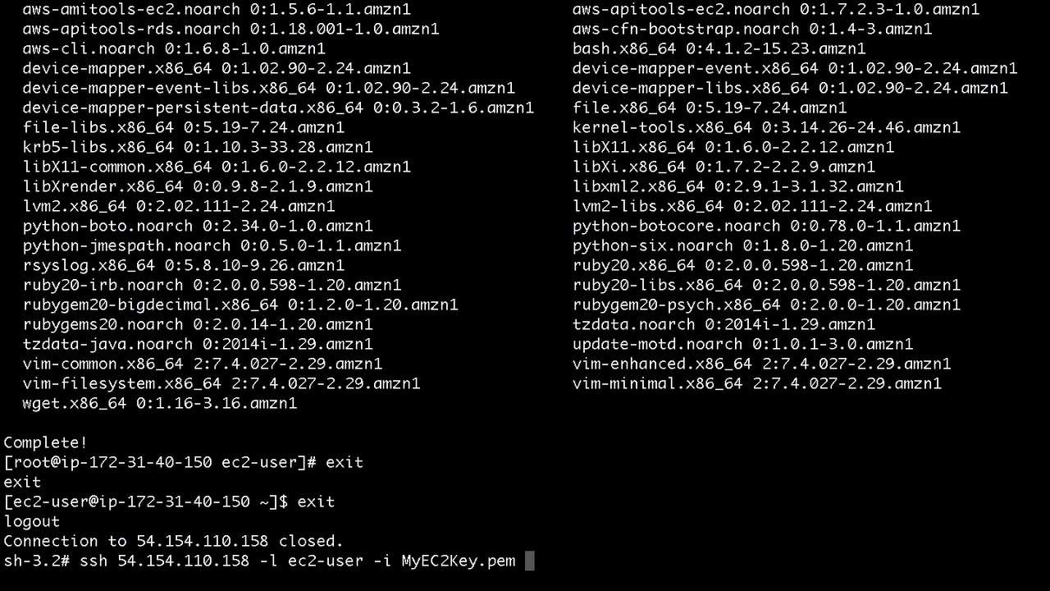
{"action": "key", "text": "Left"}
{"action": "key", "text": "Left"}
{"action": "key", "text": "Left"}
{"action": "key", "text": "Left"}
{"action": "key", "text": "Left"}
{"action": "key", "text": "Left"}
{"action": "key", "text": "Left"}
{"action": "key", "text": "Left"}
{"action": "key", "text": "Left"}
{"action": "key", "text": "Left"}
{"action": "key", "text": "Left"}
{"action": "key", "text": "Left"}
{"action": "key", "text": "Left"}
{"action": "key", "text": "Left"}
{"action": "key", "text": "Left"}
{"action": "key", "text": "Left"}
{"action": "key", "text": "Left"}
{"action": "key", "text": "Left"}
{"action": "key", "text": "Right"}
{"action": "key", "text": "BackSpace"}
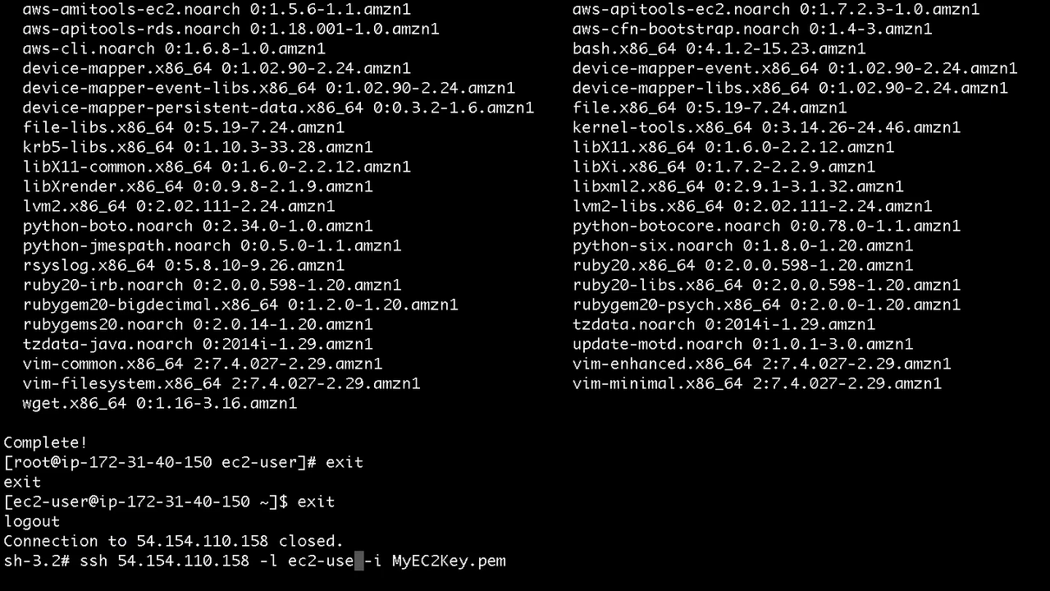
{"action": "key", "text": "BackSpace"}
{"action": "key", "text": "BackSpace"}
{"action": "key", "text": "BackSpace"}
{"action": "key", "text": "BackSpace"}
{"action": "key", "text": "BackSpace"}
{"action": "key", "text": "BackSpace"}
{"action": "key", "text": "BackSpace"}
{"action": "key", "text": "BackSpace"}
{"action": "key", "text": "BackSpace"}
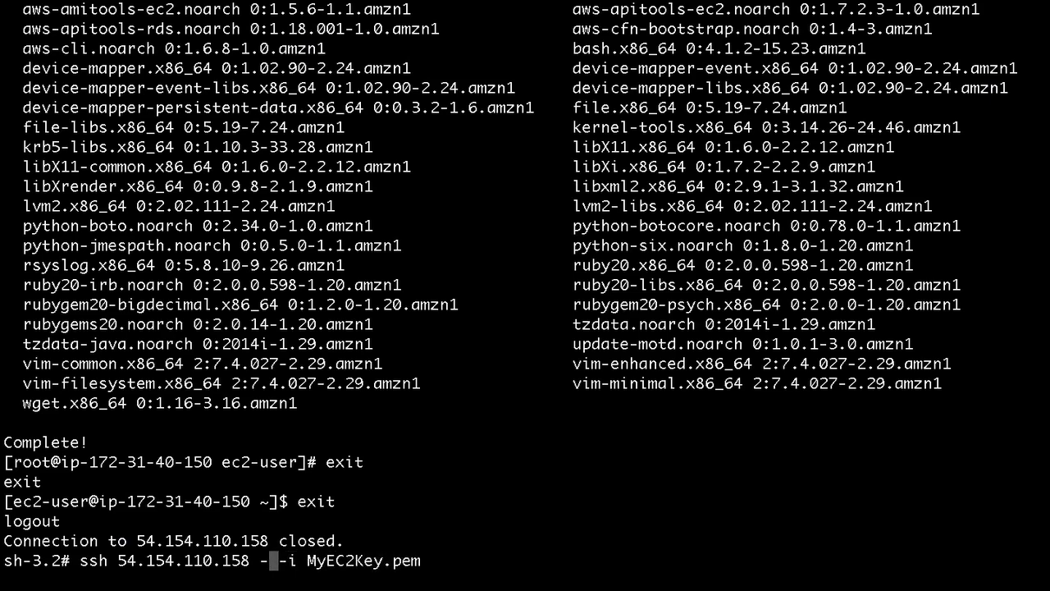
{"action": "key", "text": "BackSpace"}
{"action": "key", "text": "BackSpace"}
{"action": "key", "text": "Return"}
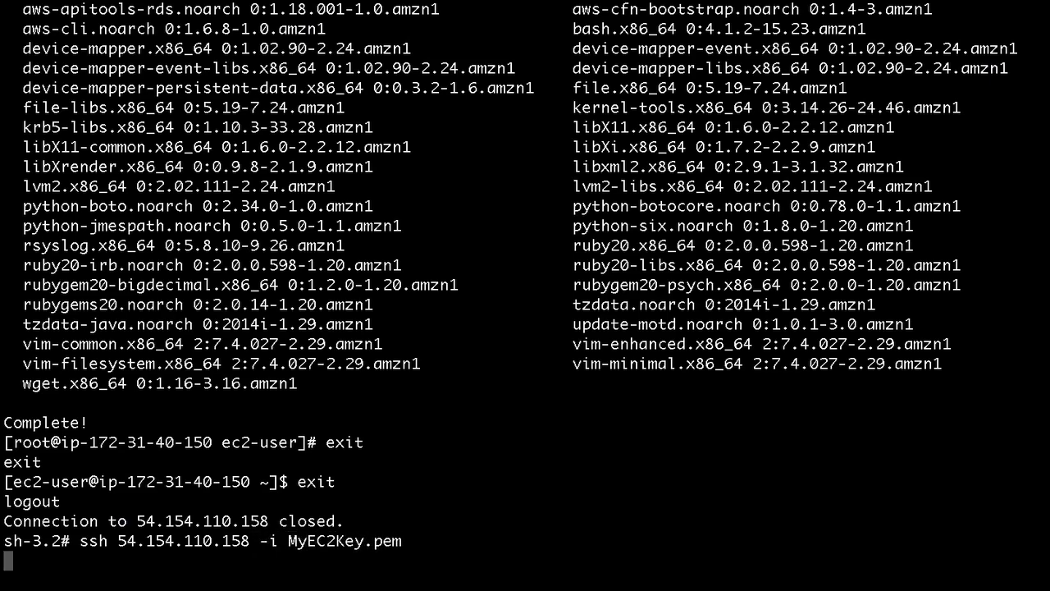